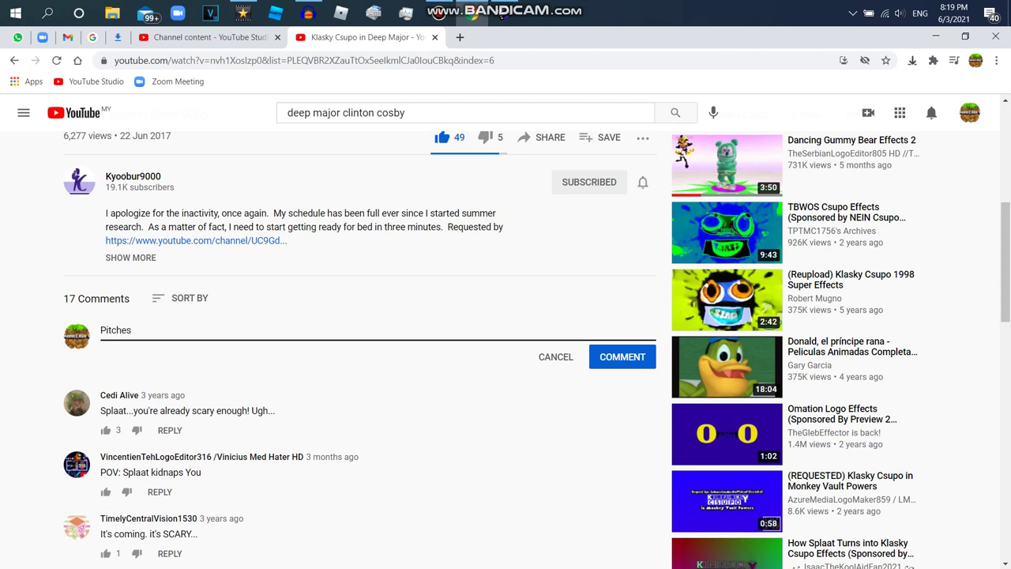
# Step: Finish the "Pitches:" comment with 0, -4, -7, -9 and -10 on separate lines, post it and expand it
pyautogui.press('Return')
pyautogui.write('0')
pyautogui.press('Return')
pyautogui.write('-4')
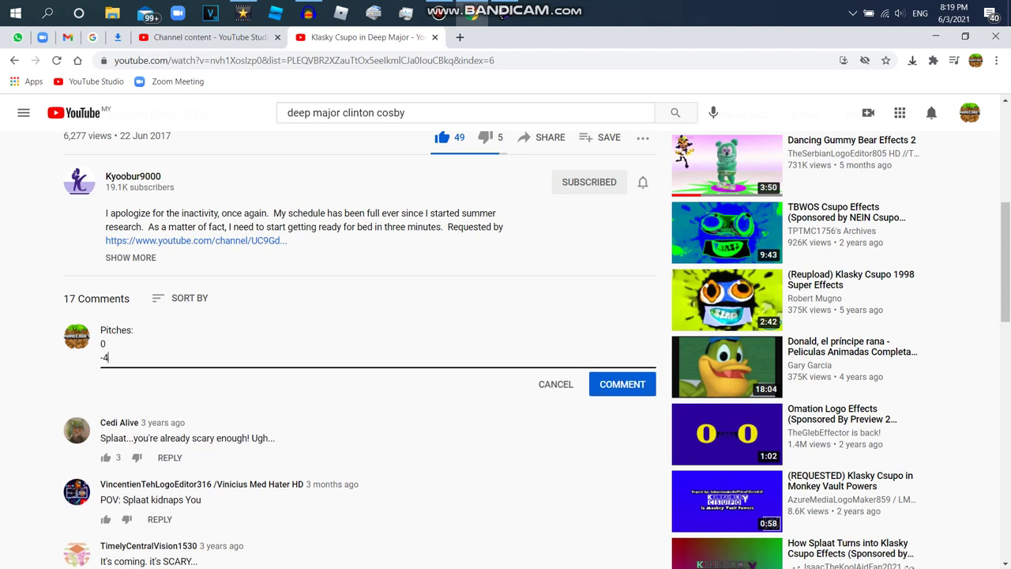
pyautogui.press('Return')
pyautogui.write('-7')
pyautogui.press('Return')
pyautogui.write('-9')
pyautogui.press('Return')
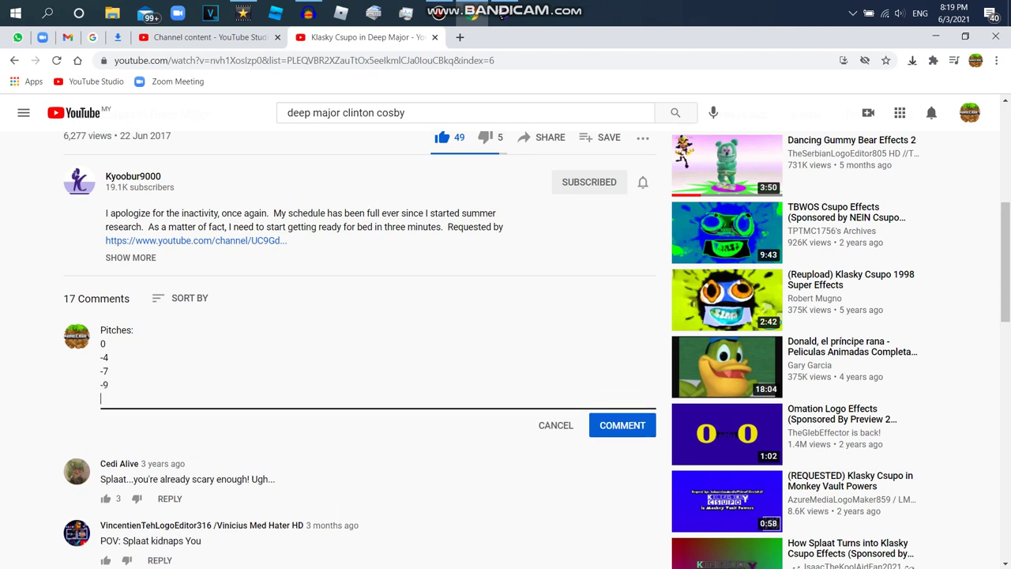
pyautogui.click(623, 425)
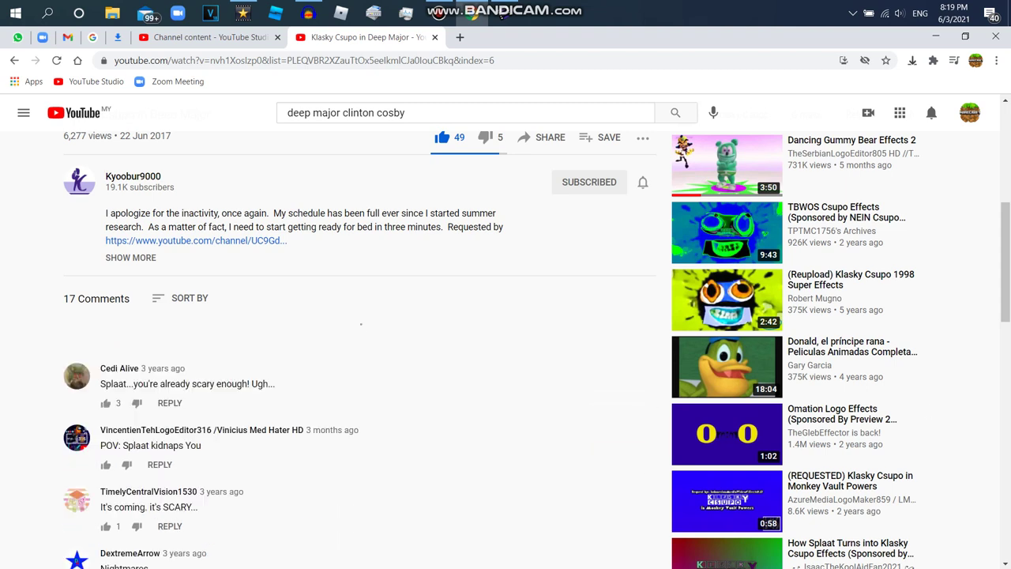
pyautogui.click(122, 446)
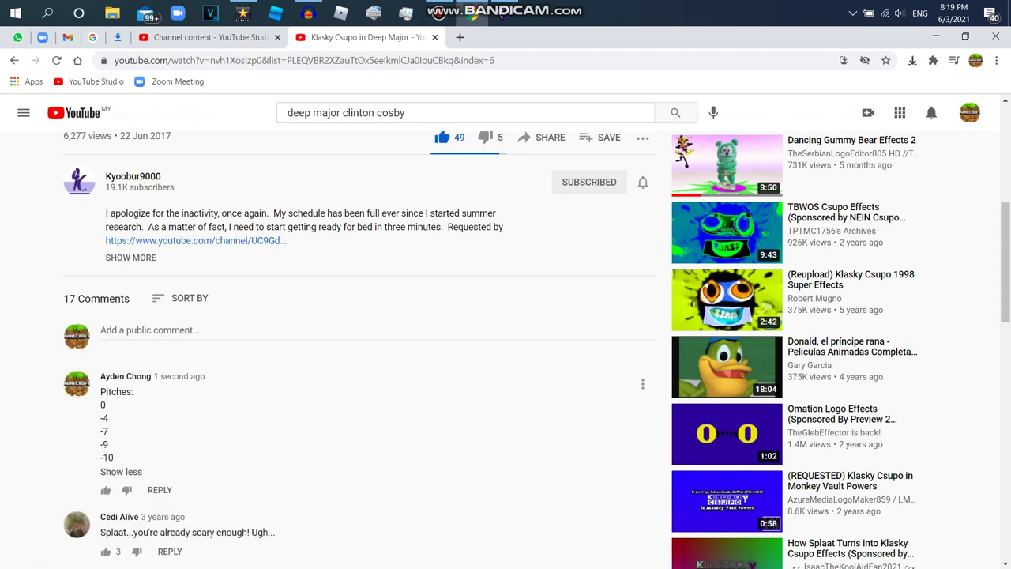
# Step: Switch to AVS Video Editor and choose an MP4 video file with the Apple iPhone HD 1280x720 profile as output
pyautogui.click(505, 16)
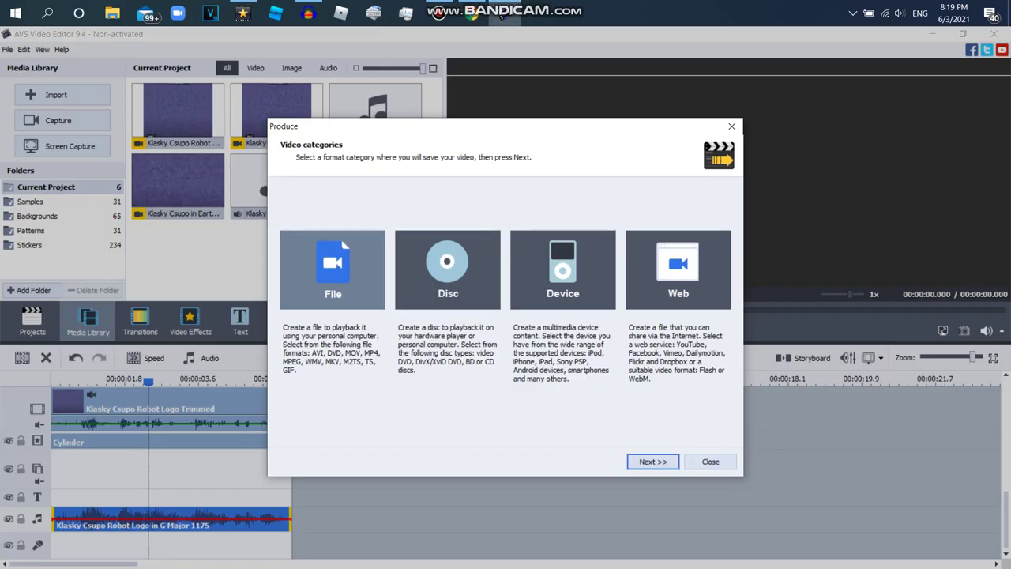
pyautogui.press('Return')
pyautogui.press('Return')
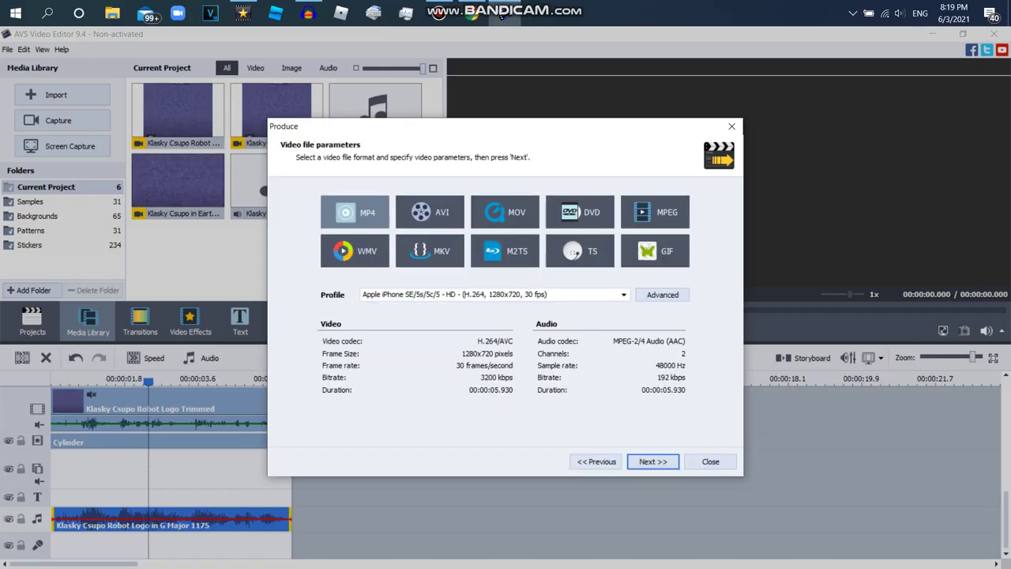
pyautogui.press('Tab')
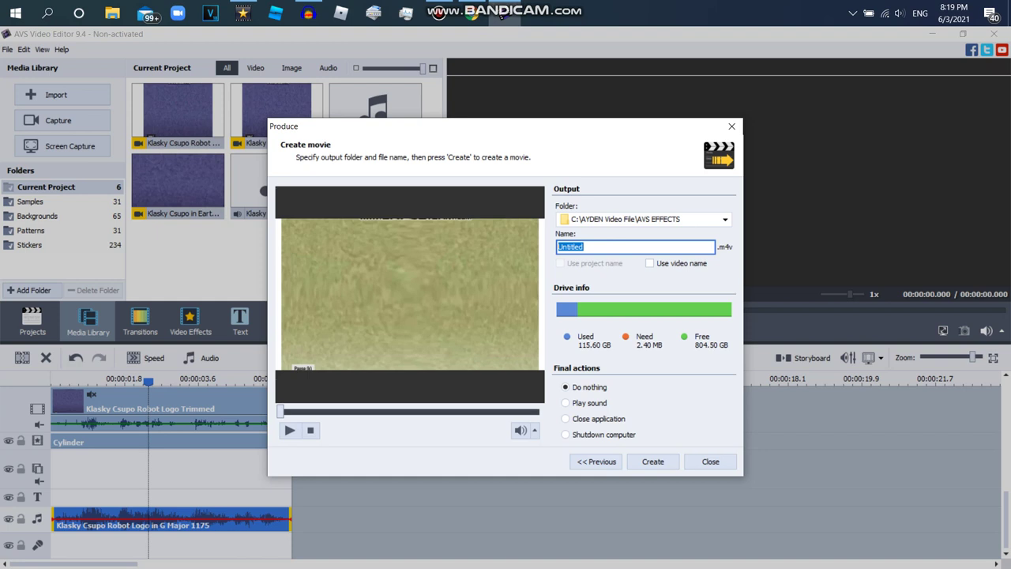
# Step: Name the output "Klasky Csupo in G Major 1175 {AVS VERSION}", create the movie and dismiss the completion dialog
pyautogui.write('Kla')
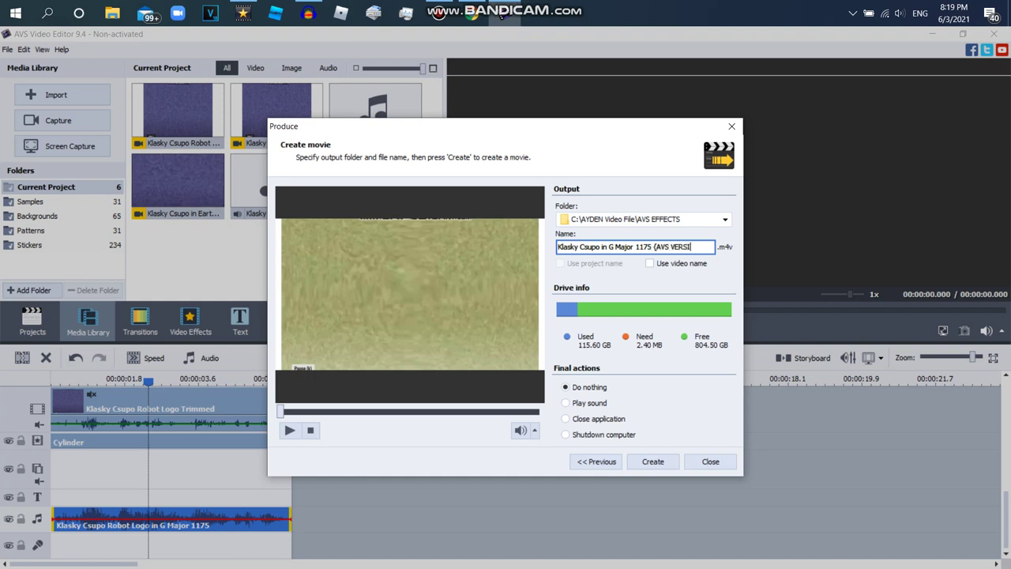
pyautogui.click(652, 462)
pyautogui.click(446, 368)
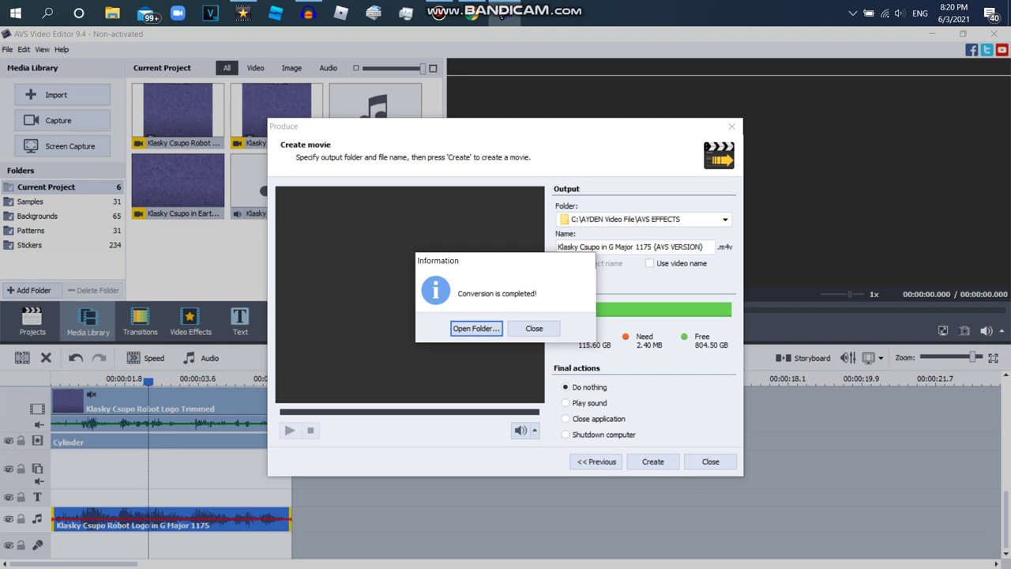
pyautogui.click(534, 329)
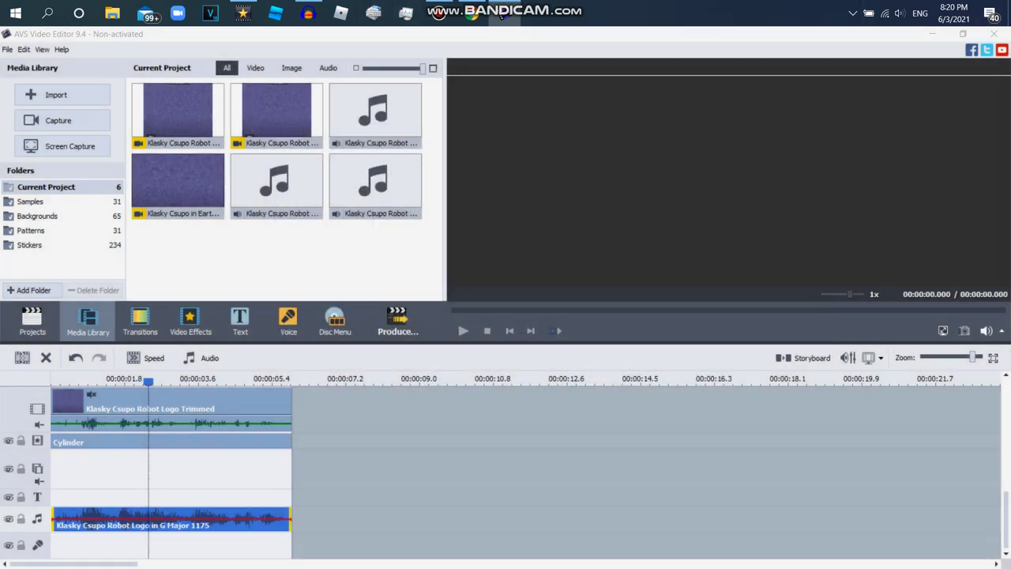
# Step: Delete the G Major 1175 audio clip and the lowest Cylinder effect from the timeline
pyautogui.rightClick(195, 520)
pyautogui.click(237, 515)
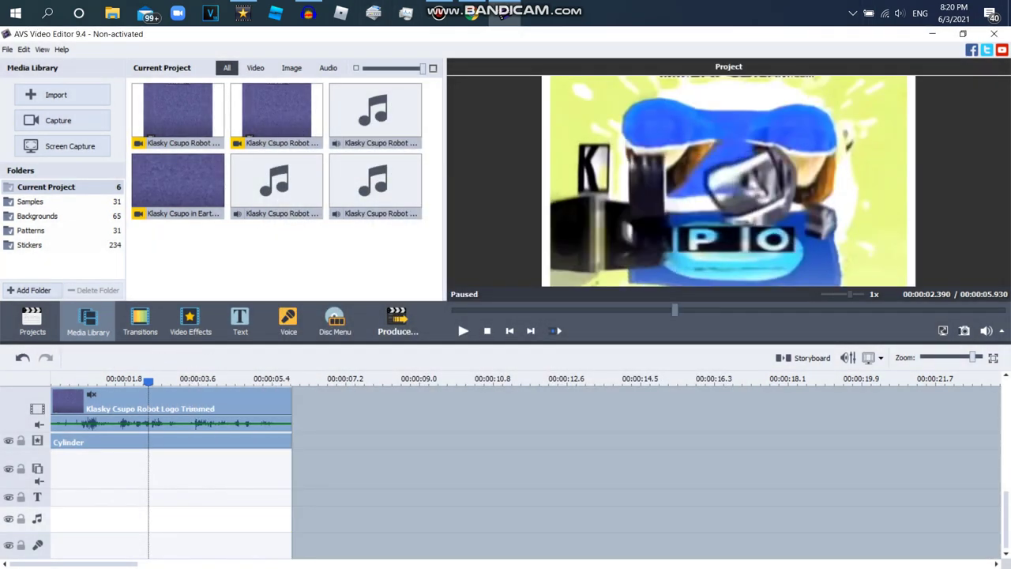
pyautogui.rightClick(196, 443)
pyautogui.click(238, 530)
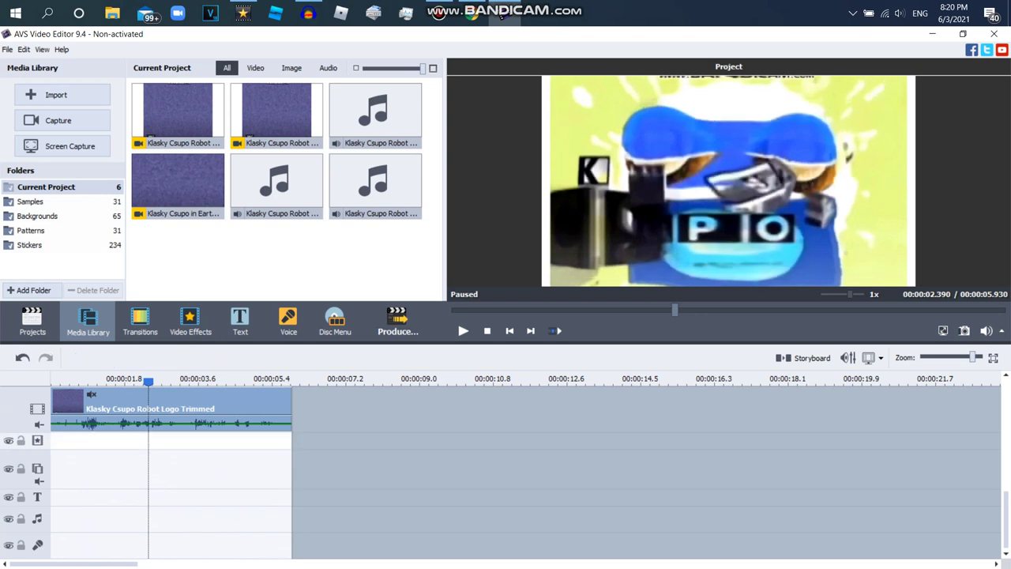
# Step: Clear the remaining Cylinder and Invert effects and the main video clip from the timeline
pyautogui.moveTo(1005, 519); pyautogui.dragTo(1005, 440)
pyautogui.rightClick(172, 492)
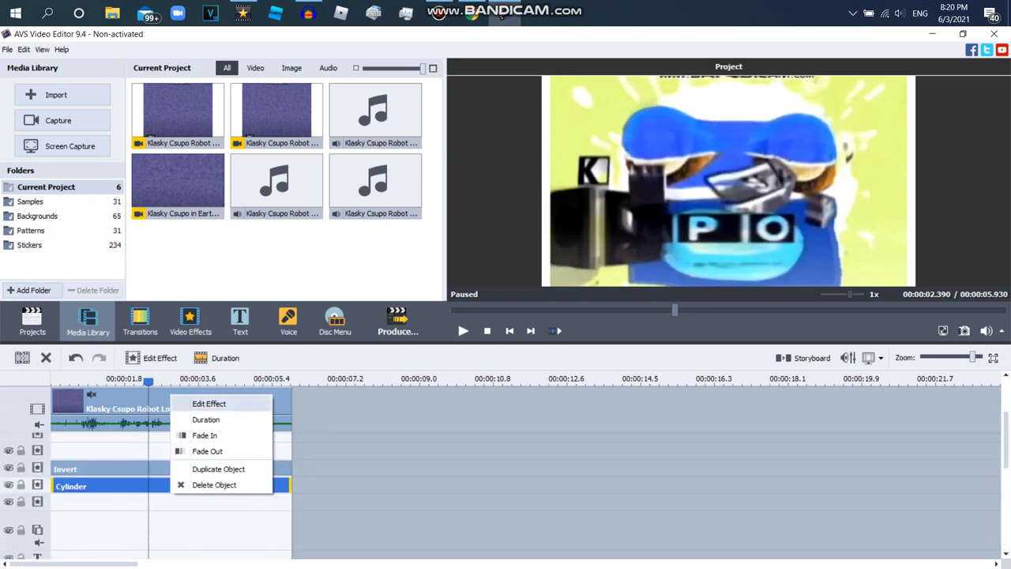
pyautogui.click(213, 484)
pyautogui.rightClick(214, 471)
pyautogui.click(237, 468)
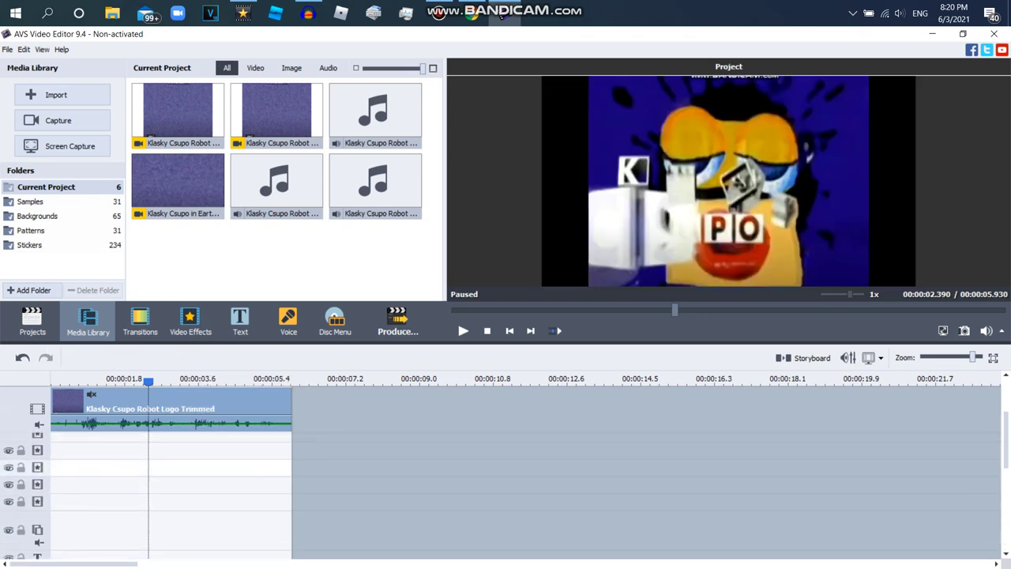
pyautogui.rightClick(219, 409)
pyautogui.click(260, 402)
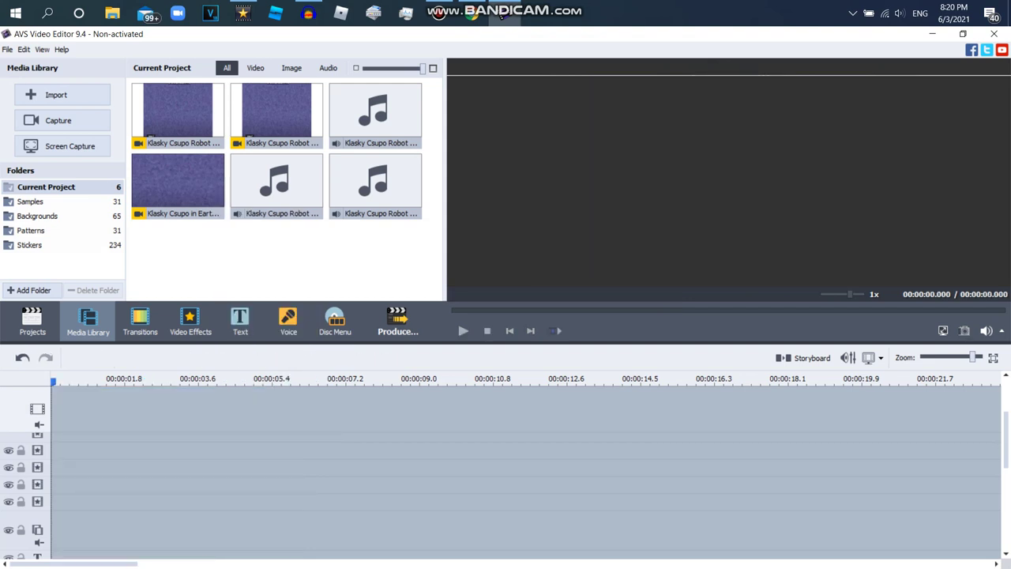
# Step: Place the Klasky Csupo Robot Logo Trimmed clip on the empty video track, muted and filling the frame
pyautogui.moveTo(178, 110); pyautogui.dragTo(118, 409)
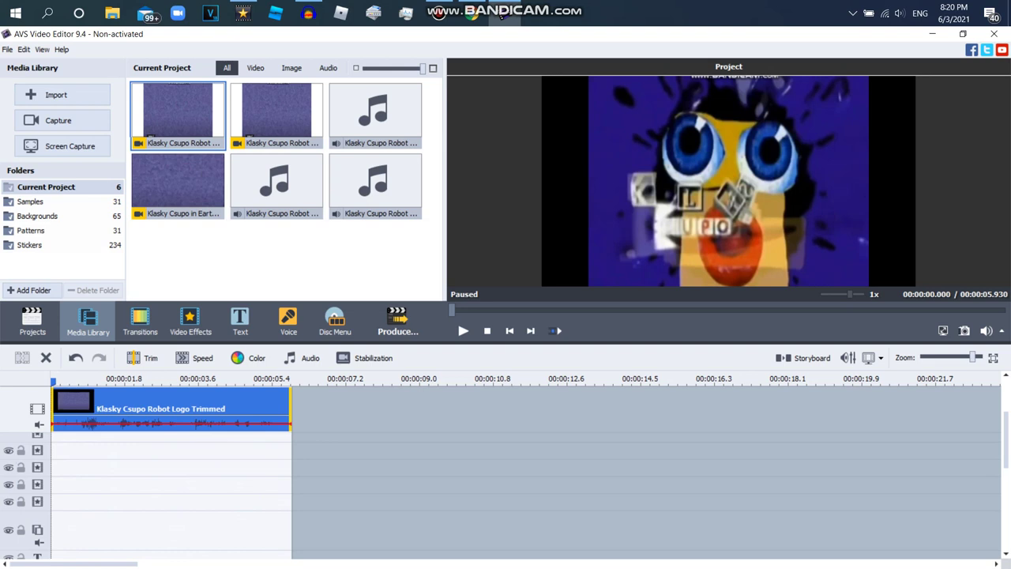
pyautogui.rightClick(164, 419)
pyautogui.click(198, 344)
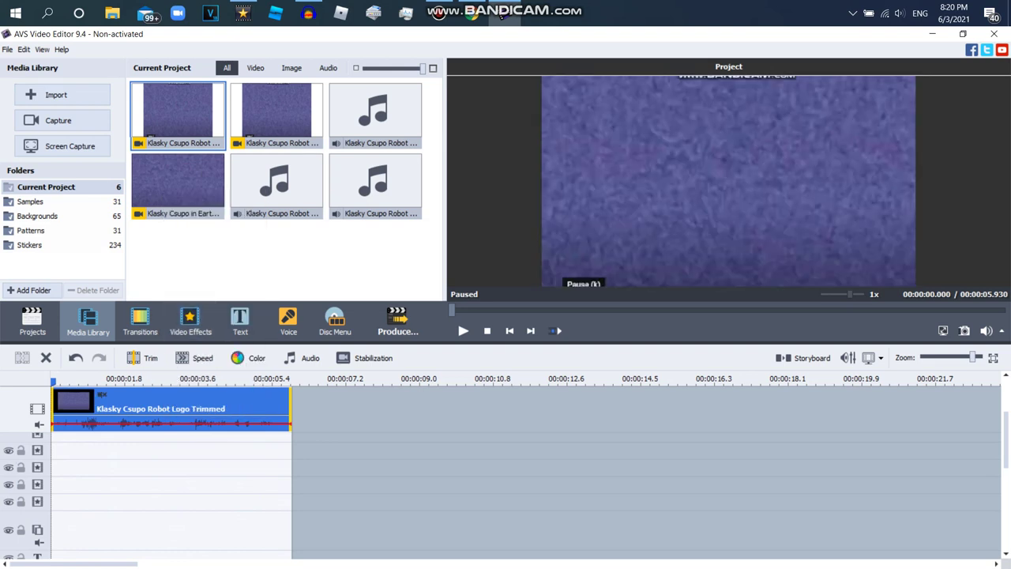
# Step: Add the Invert effect to the first effects track and match its start and length to the video clip
pyautogui.click(190, 322)
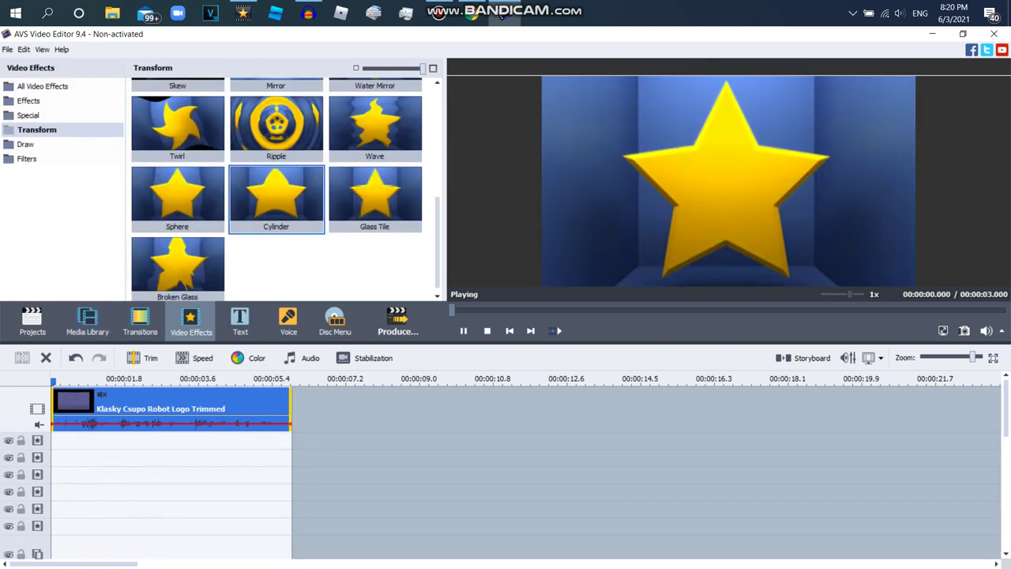
pyautogui.click(29, 101)
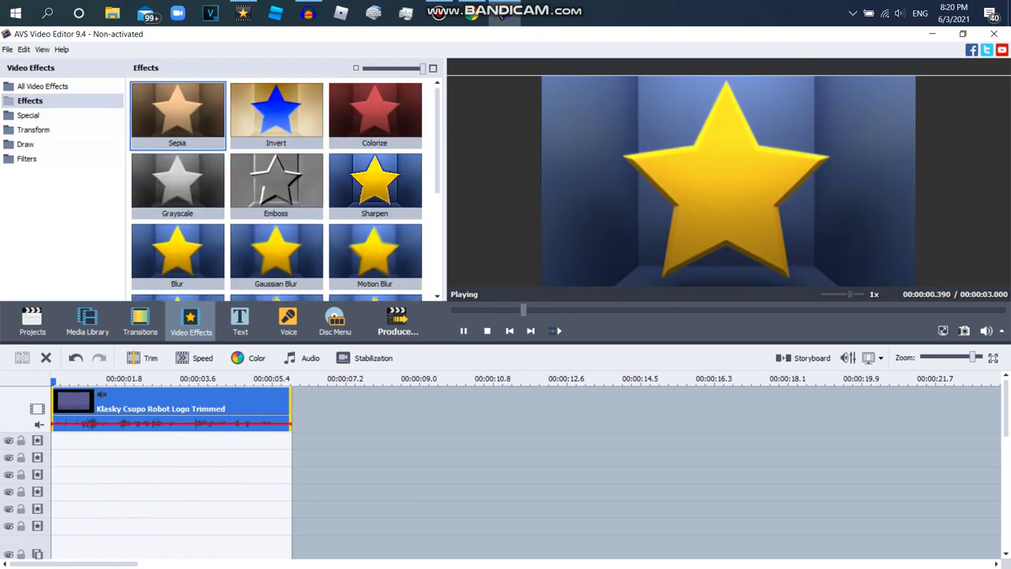
pyautogui.moveTo(276, 110); pyautogui.dragTo(135, 443)
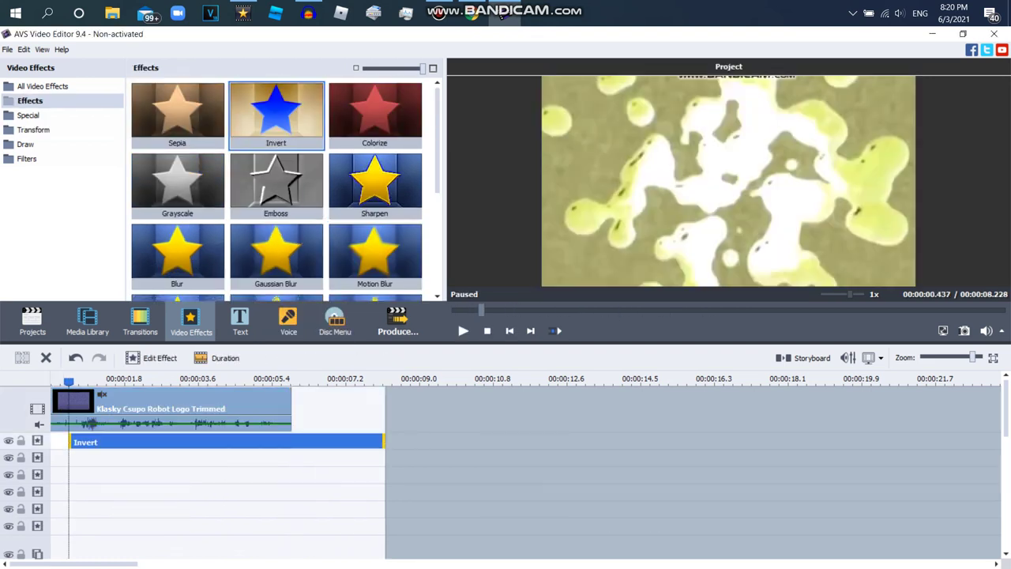
pyautogui.moveTo(365, 442); pyautogui.dragTo(290, 442)
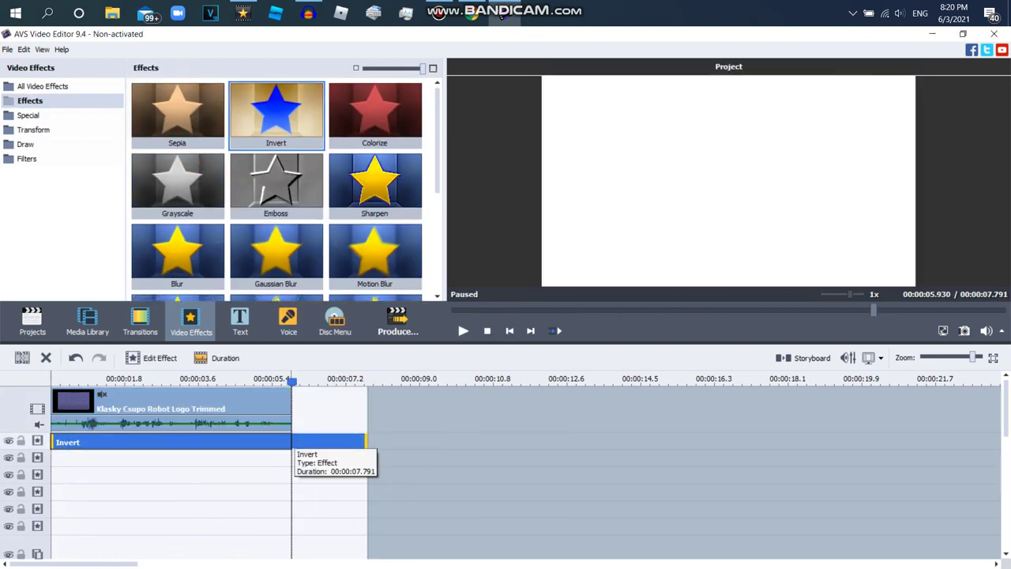
# Step: Add the Red-Blue filter on the track below Invert and match its length to the video clip
pyautogui.scroll(-3, 277, 190)
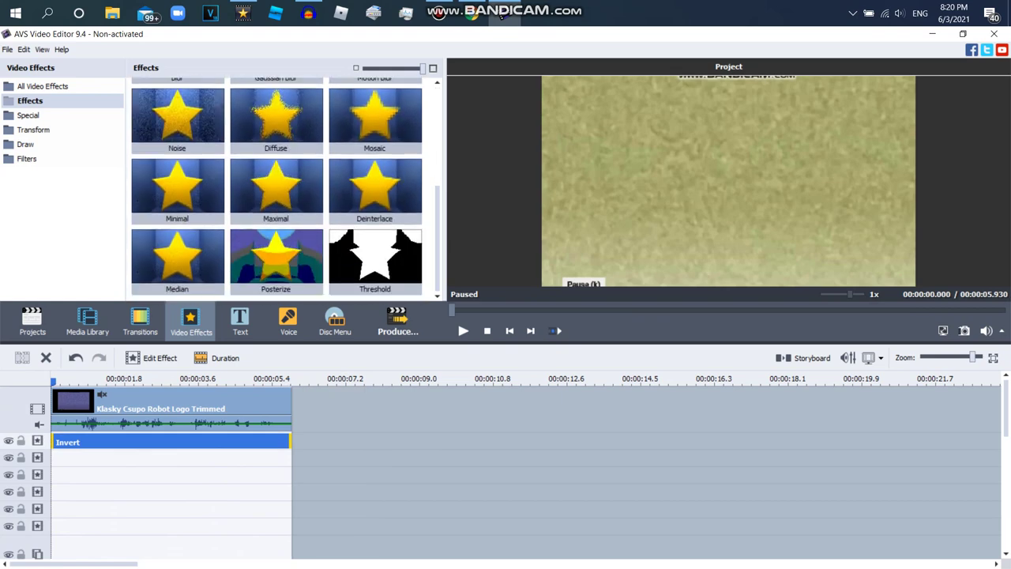
pyautogui.click(28, 115)
pyautogui.moveTo(437, 124); pyautogui.dragTo(437, 256)
pyautogui.click(27, 159)
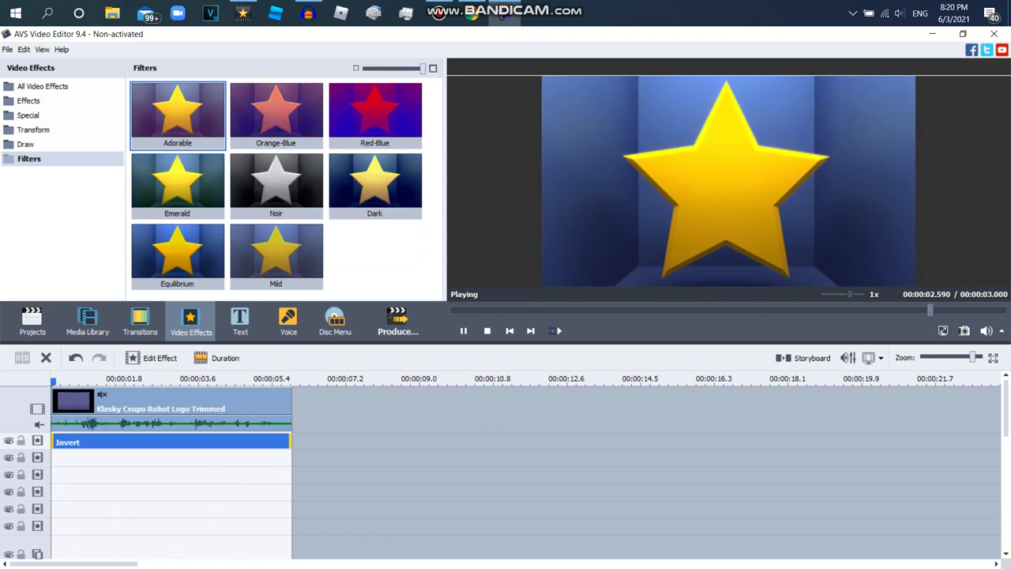
pyautogui.moveTo(375, 110); pyautogui.dragTo(102, 459)
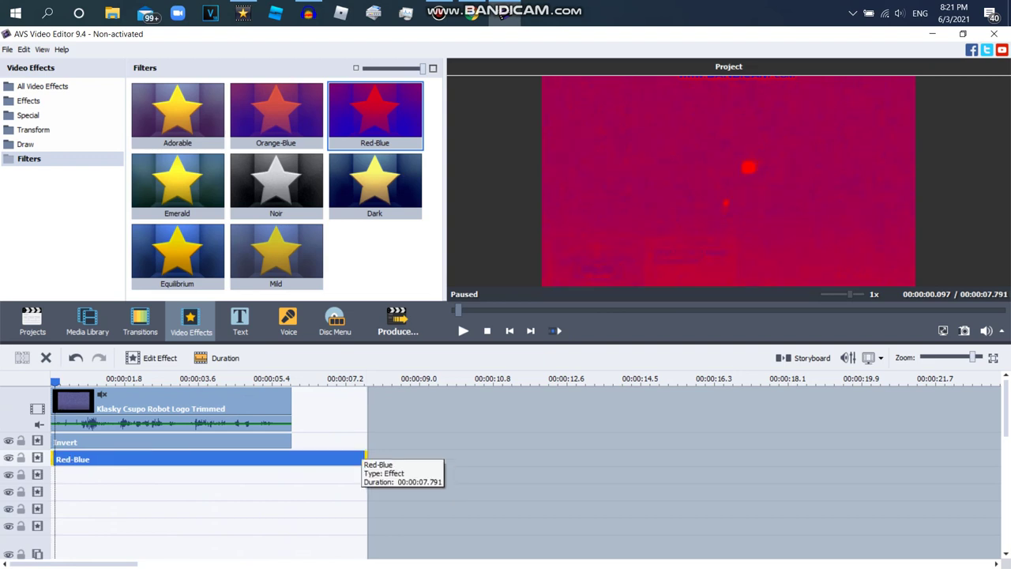
pyautogui.moveTo(365, 459); pyautogui.dragTo(292, 459)
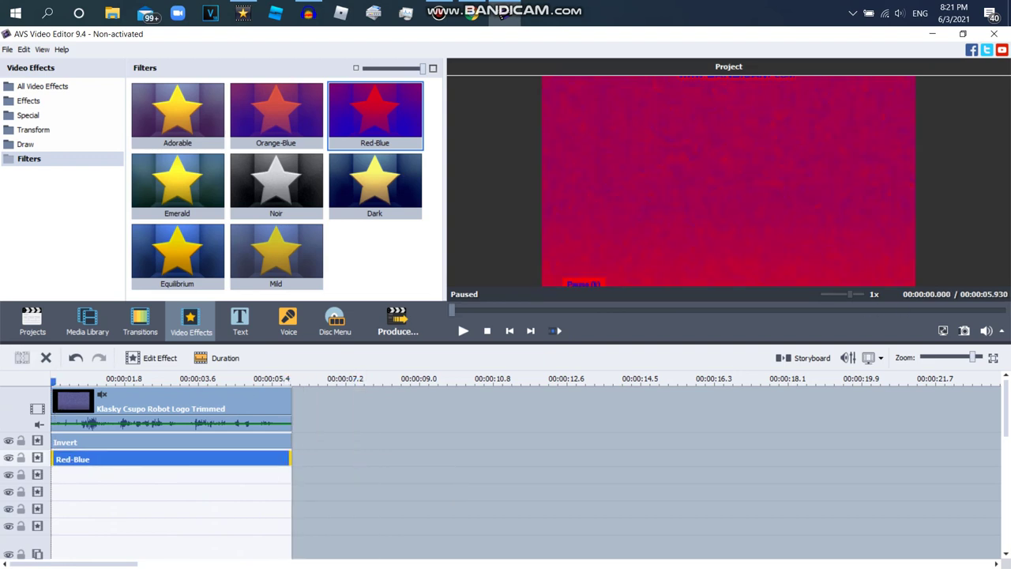
# Step: Add the Color Exchange effect on the track below Red-Blue and match its length to the video clip
pyautogui.click(140, 380)
pyautogui.moveTo(140, 381); pyautogui.dragTo(132, 379)
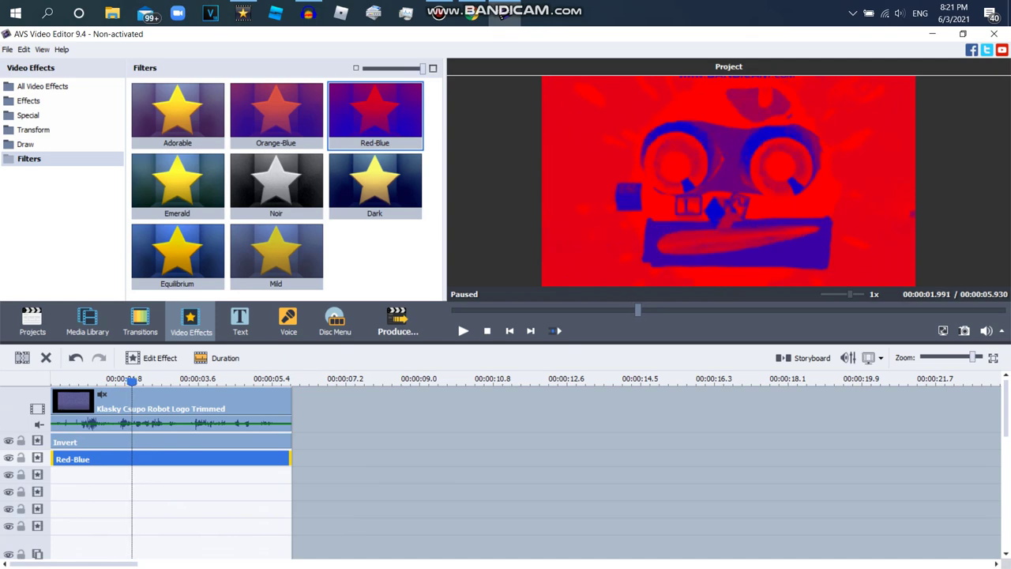
pyautogui.click(43, 86)
pyautogui.moveTo(437, 99); pyautogui.dragTo(436, 134)
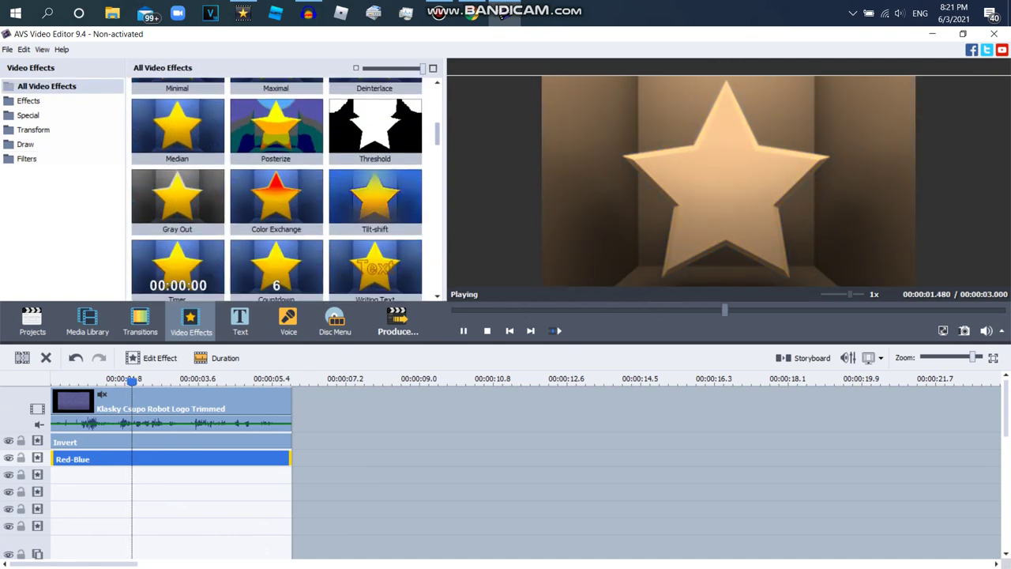
pyautogui.scroll(-2, 276, 189)
pyautogui.moveTo(277, 119); pyautogui.dragTo(87, 475)
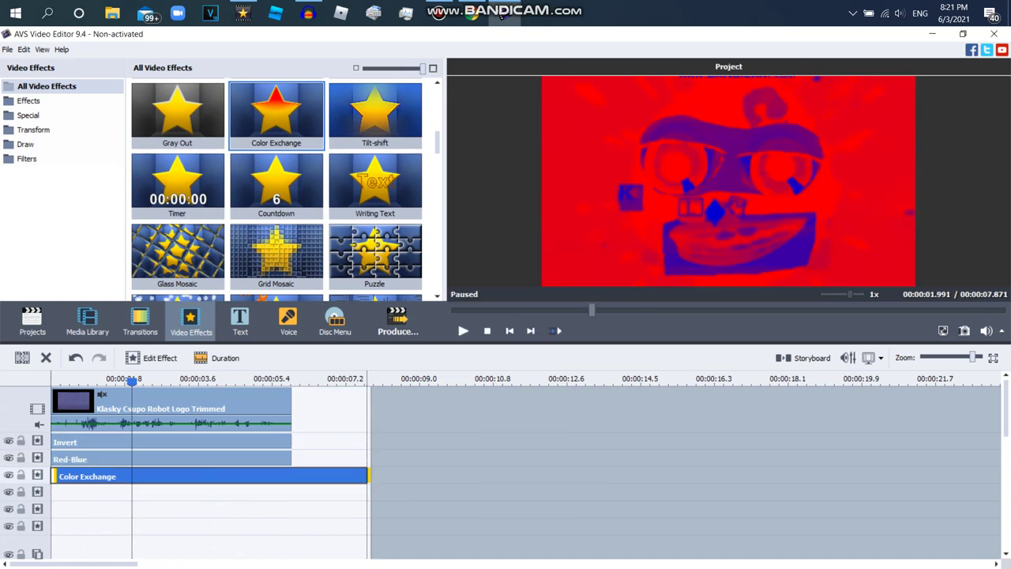
pyautogui.moveTo(367, 476); pyautogui.dragTo(291, 476)
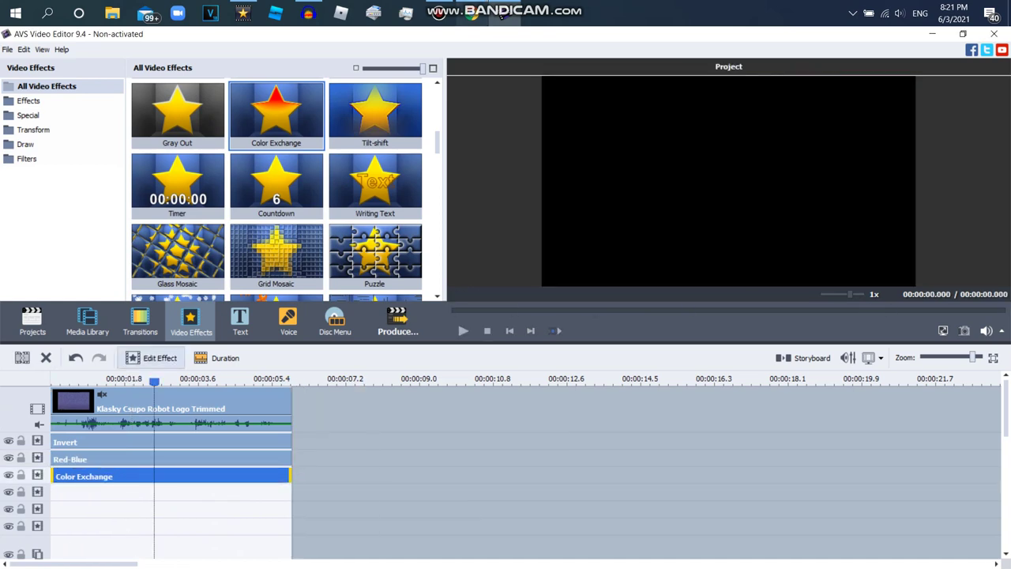
# Step: Switch to the YouTube page, seek the Klasky Csupo in Deep Major video to 0:02 and compare that frame with the Color Exchange preview
pyautogui.click(503, 14)
pyautogui.moveTo(1005, 262); pyautogui.dragTo(1006, 163)
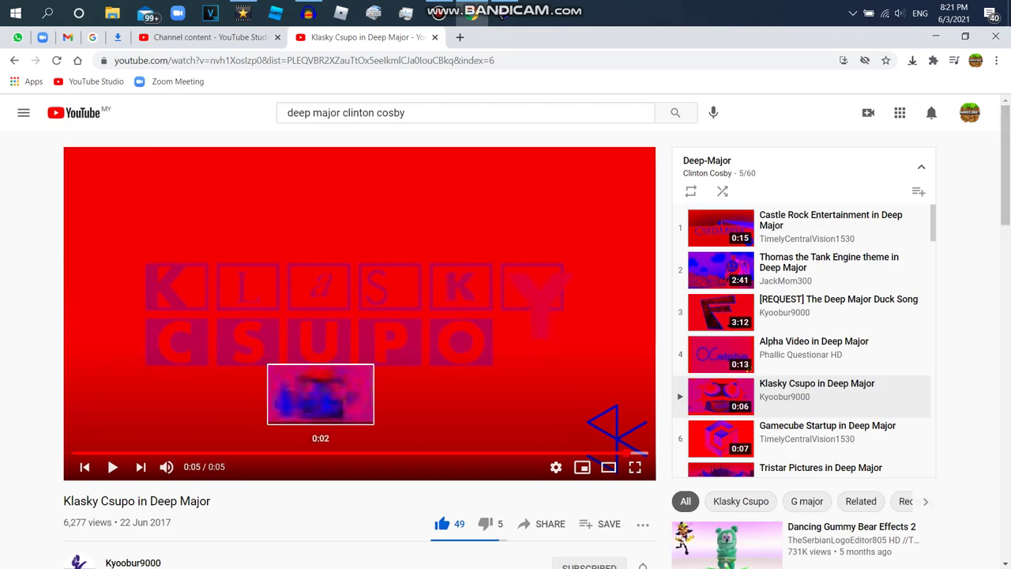
pyautogui.click(320, 453)
pyautogui.click(339, 453)
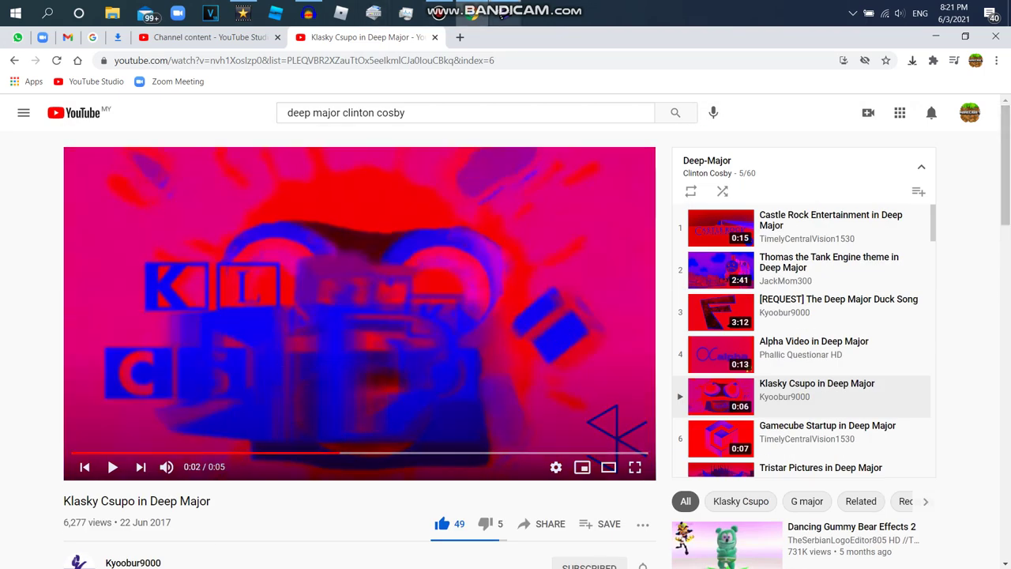
pyautogui.click(502, 14)
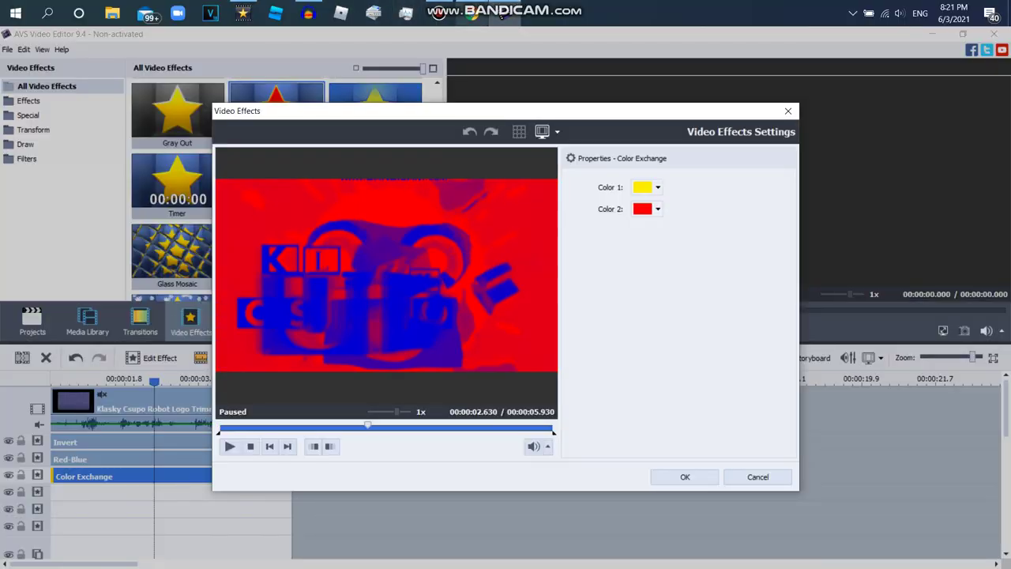
pyautogui.click(502, 15)
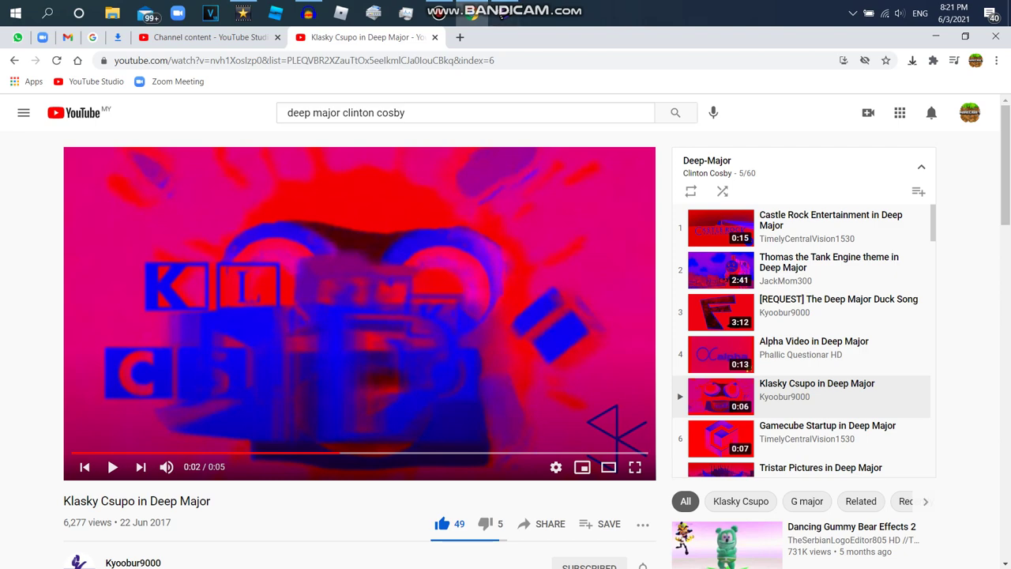
# Step: Switch back to AVS Video Editor, sample dark purple from the preview for Color 1, and set Color 2 to medium blue
pyautogui.click(502, 14)
pyautogui.click(503, 14)
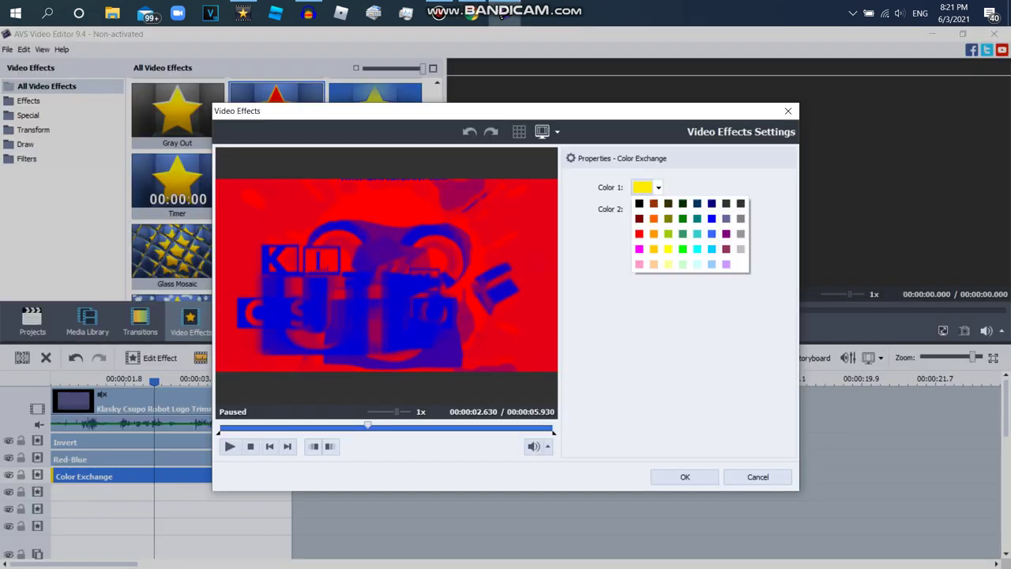
pyautogui.click(643, 187)
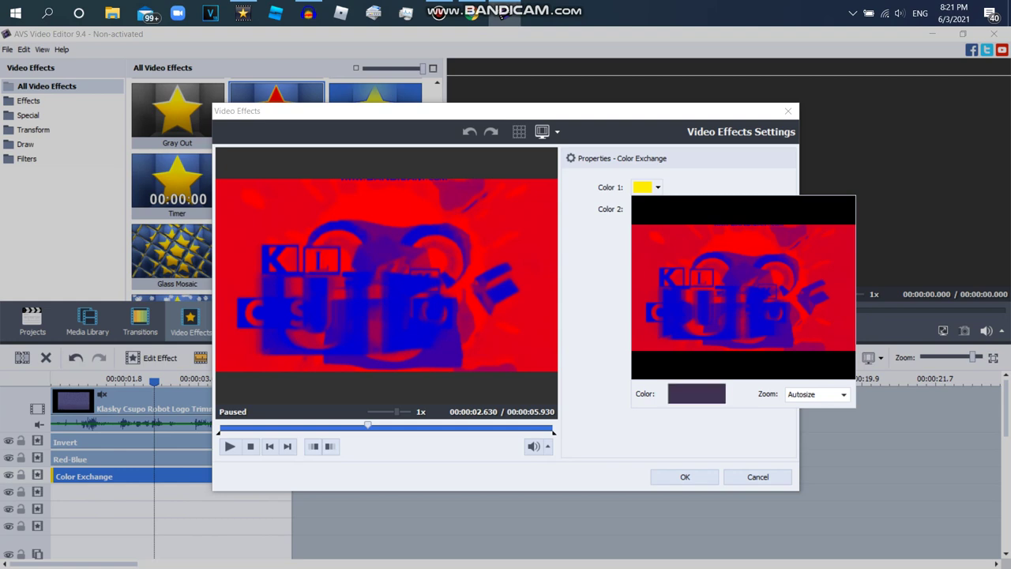
pyautogui.click(743, 273)
pyautogui.click(658, 209)
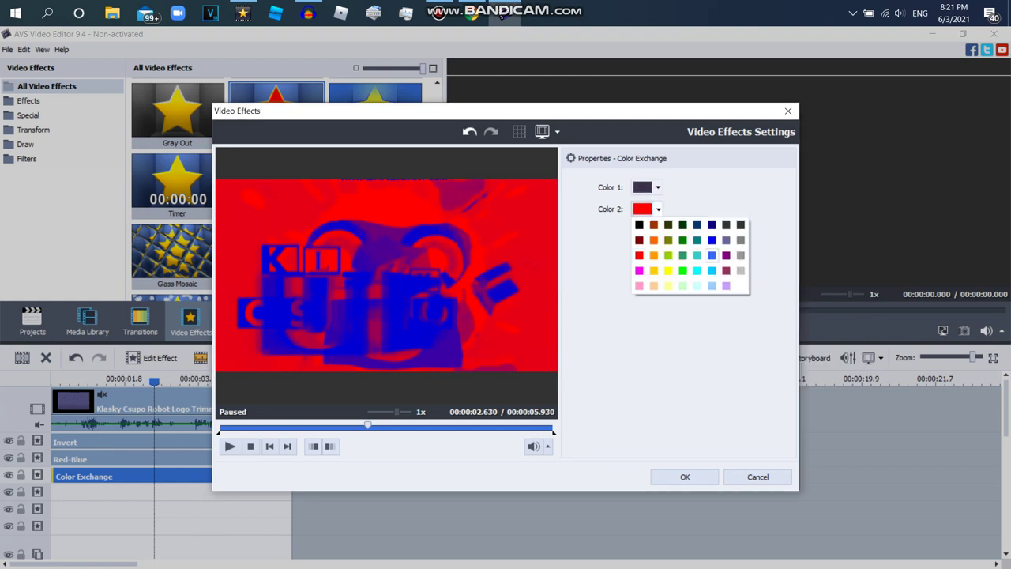
pyautogui.click(712, 256)
# Step: Sample the red background from the preview as Color 1 of the Color Exchange effect
pyautogui.click(657, 188)
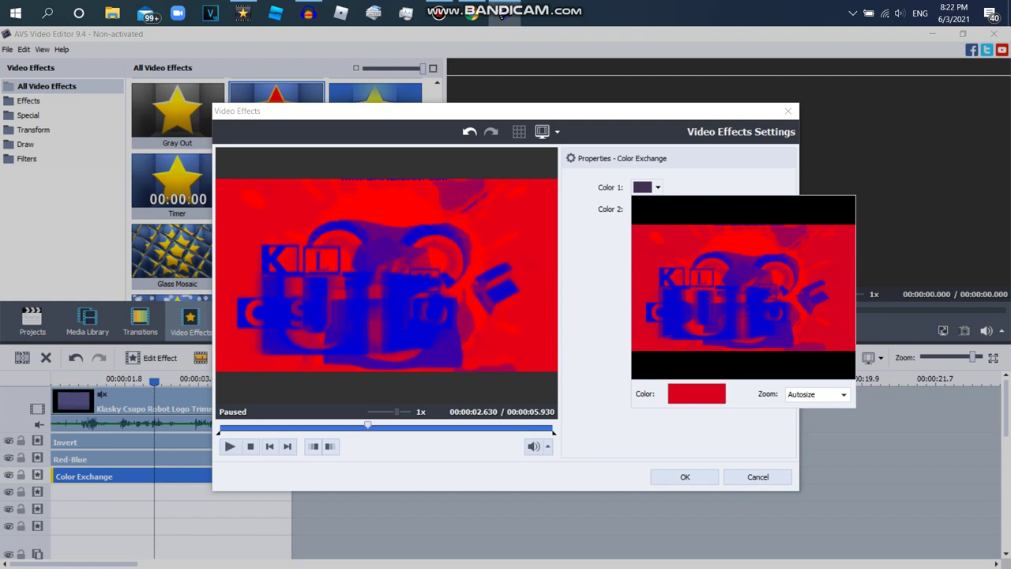
pyautogui.click(814, 328)
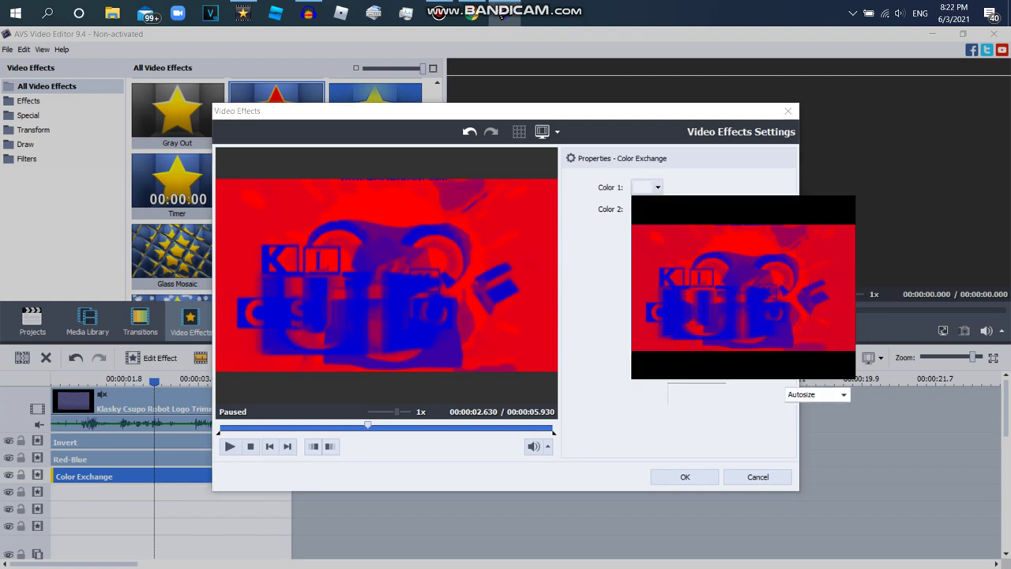
pyautogui.click(657, 187)
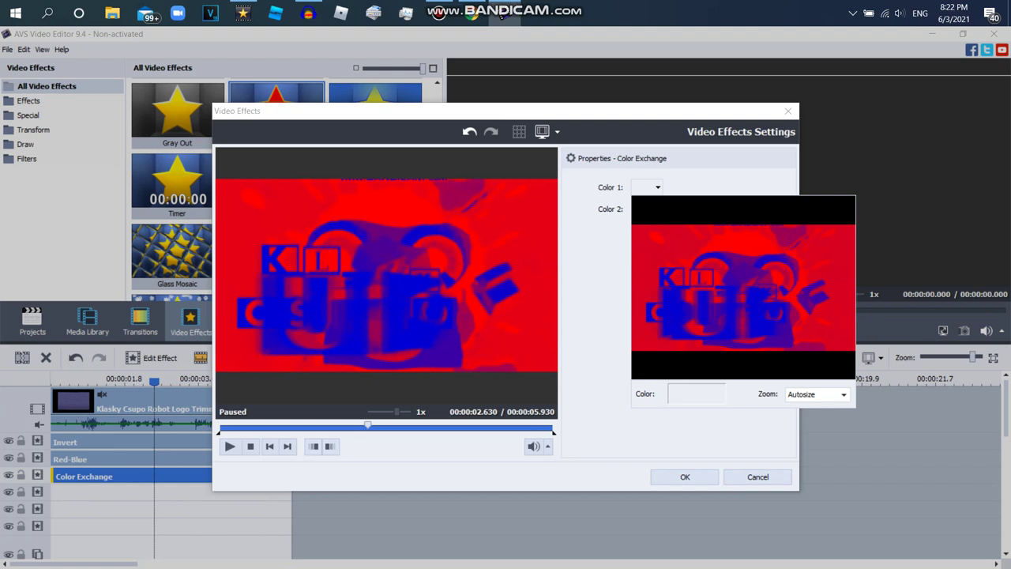
pyautogui.click(671, 245)
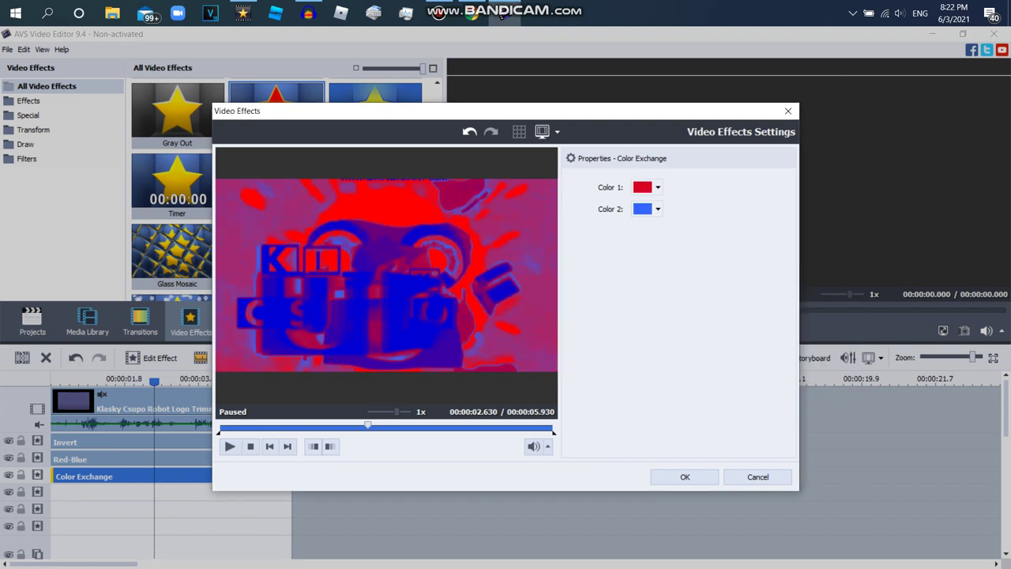
# Step: Sample dark purple from the robot's body for Color 1 and set Color 2 to olive
pyautogui.click(658, 187)
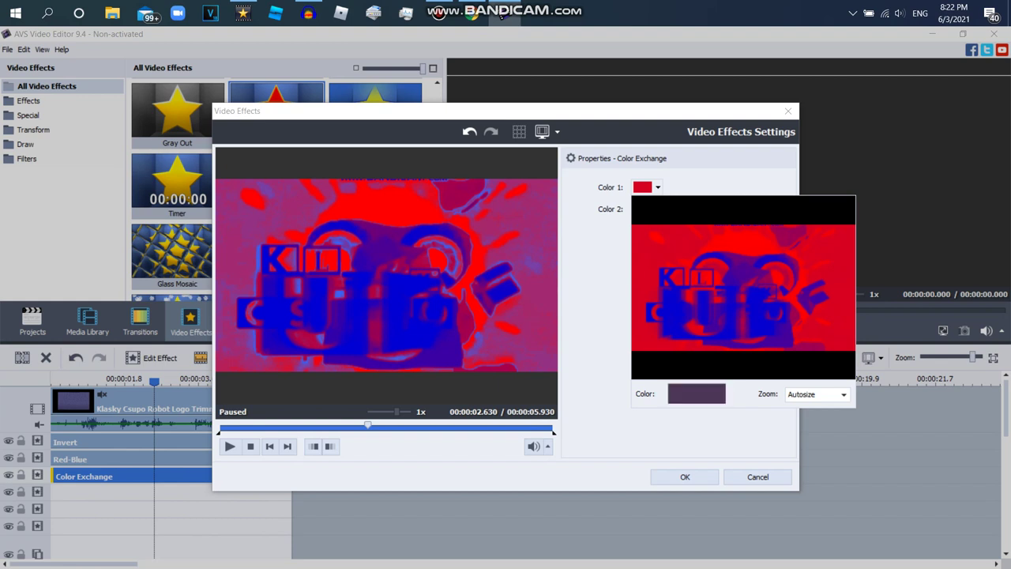
pyautogui.click(744, 288)
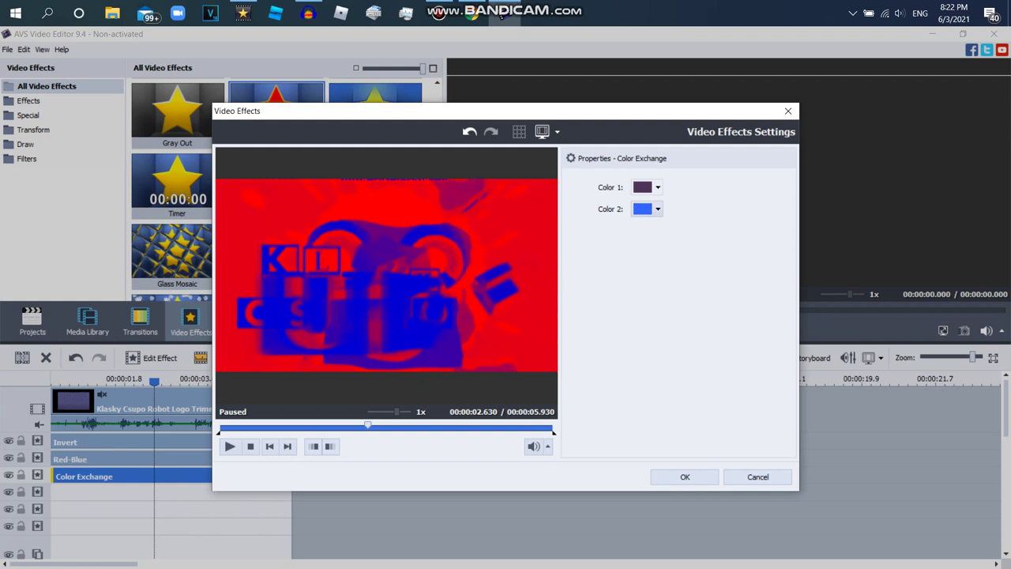
pyautogui.click(643, 209)
pyautogui.click(658, 209)
pyautogui.click(668, 240)
pyautogui.click(658, 187)
pyautogui.click(668, 204)
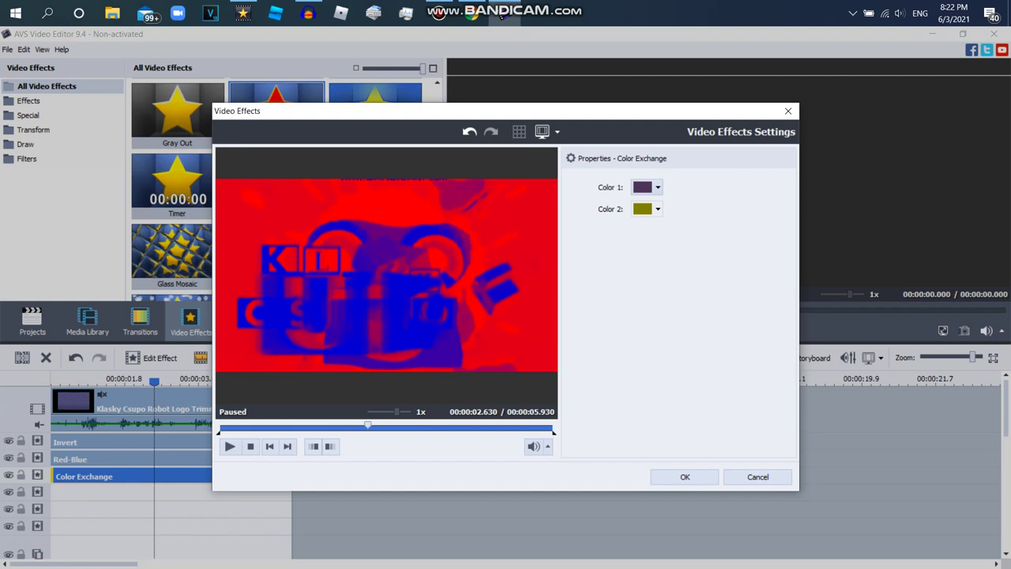
pyautogui.click(643, 187)
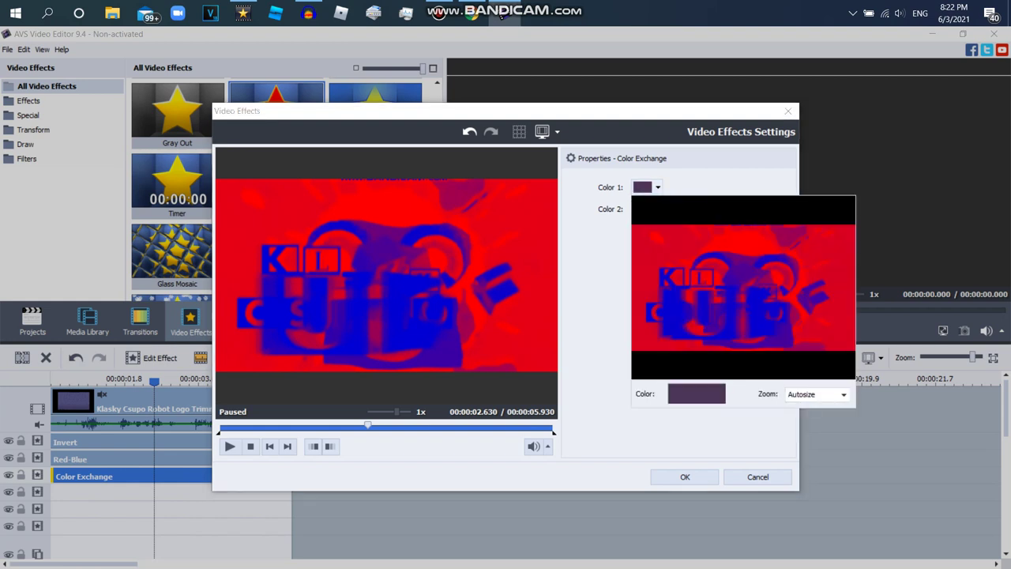
pyautogui.click(743, 288)
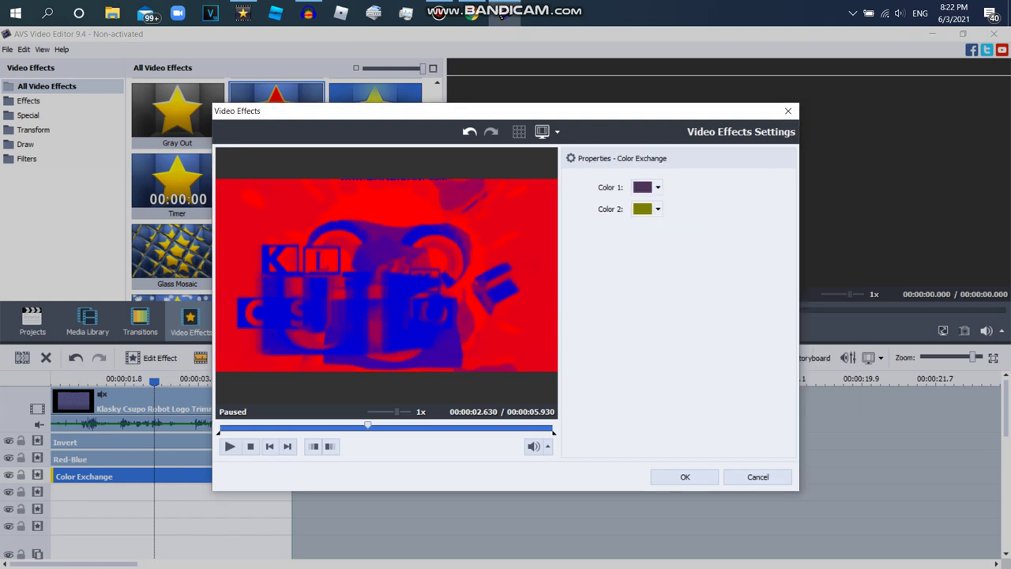
# Step: Try the sampled background red, bright blue, navy, medium blue and dark slate blue in turn as Color 1
pyautogui.click(642, 188)
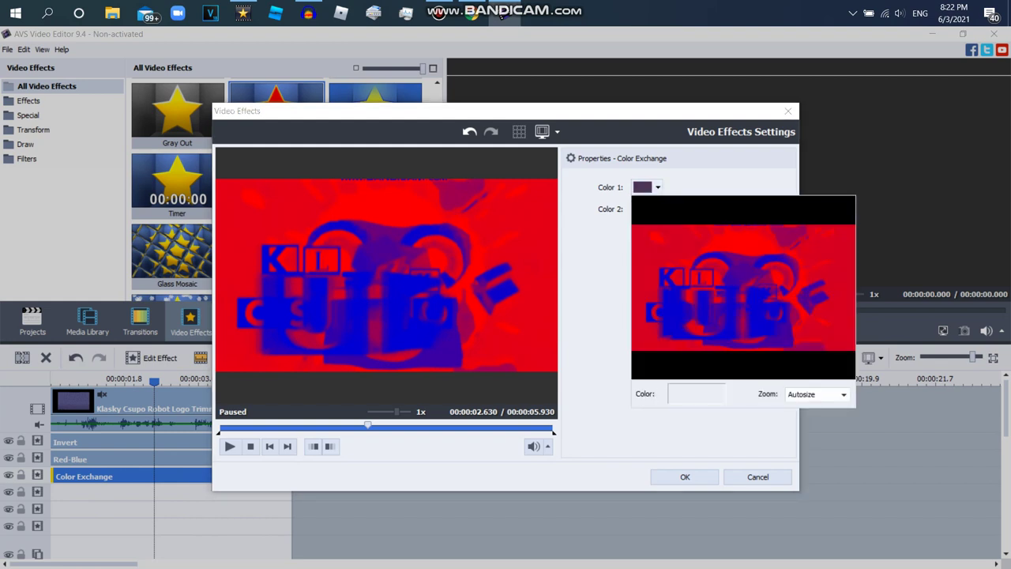
pyautogui.click(678, 244)
pyautogui.click(658, 187)
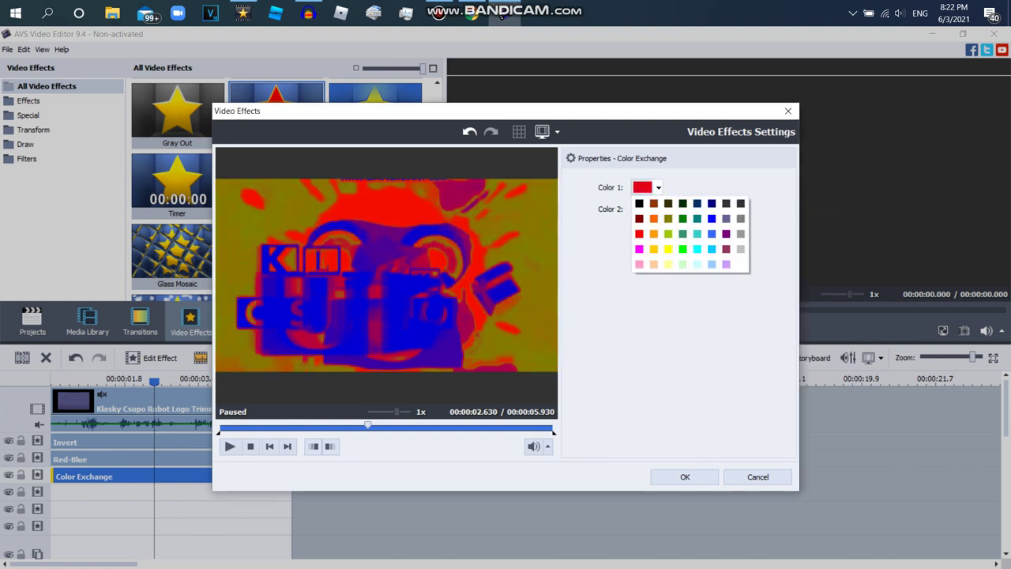
pyautogui.click(712, 218)
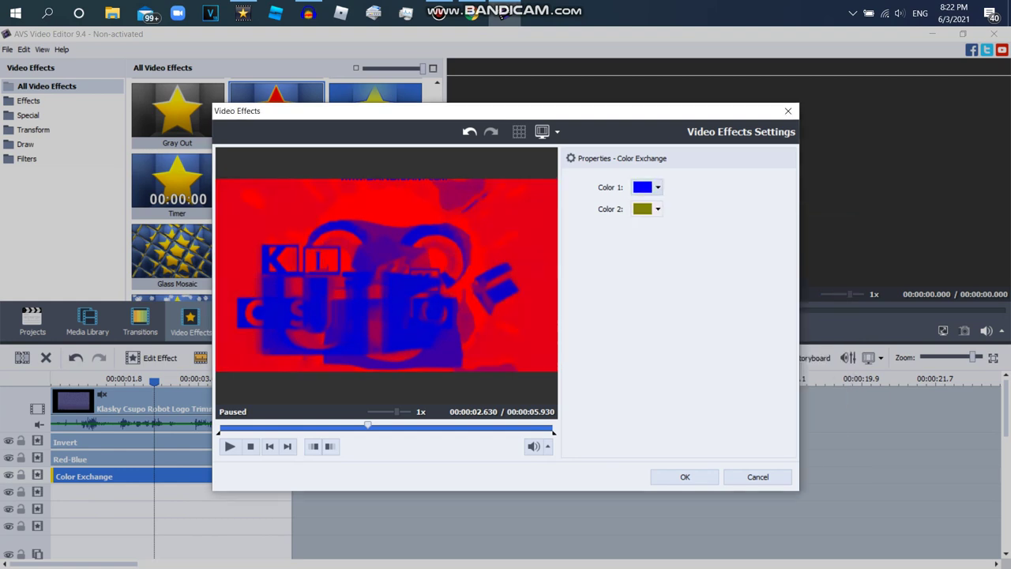
pyautogui.click(658, 187)
pyautogui.click(712, 203)
pyautogui.click(658, 187)
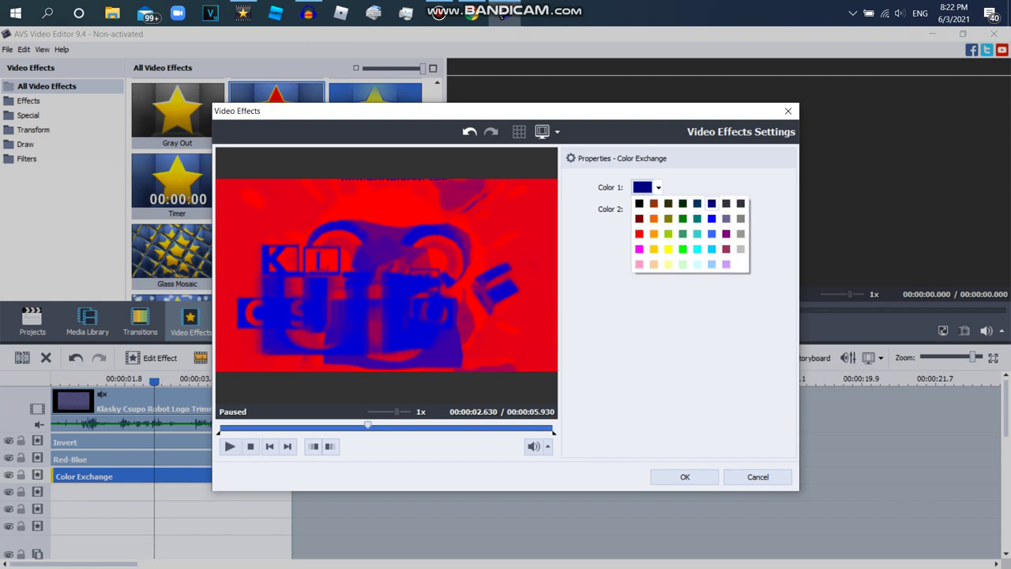
pyautogui.click(711, 233)
pyautogui.click(658, 187)
pyautogui.click(697, 203)
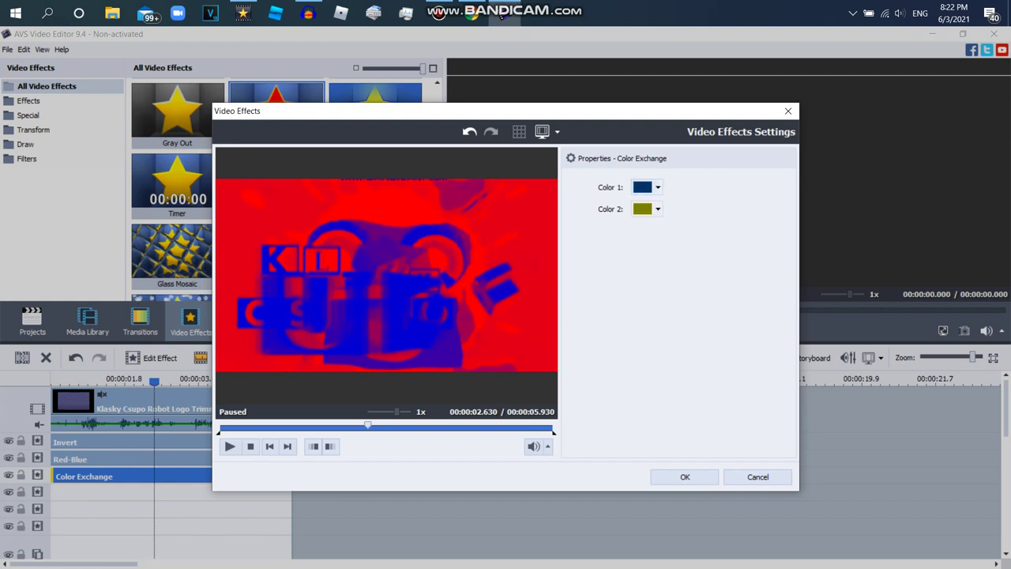
# Step: Set Color 1 to palette purple and Color 2 to navy in the Color Exchange effect
pyautogui.click(658, 187)
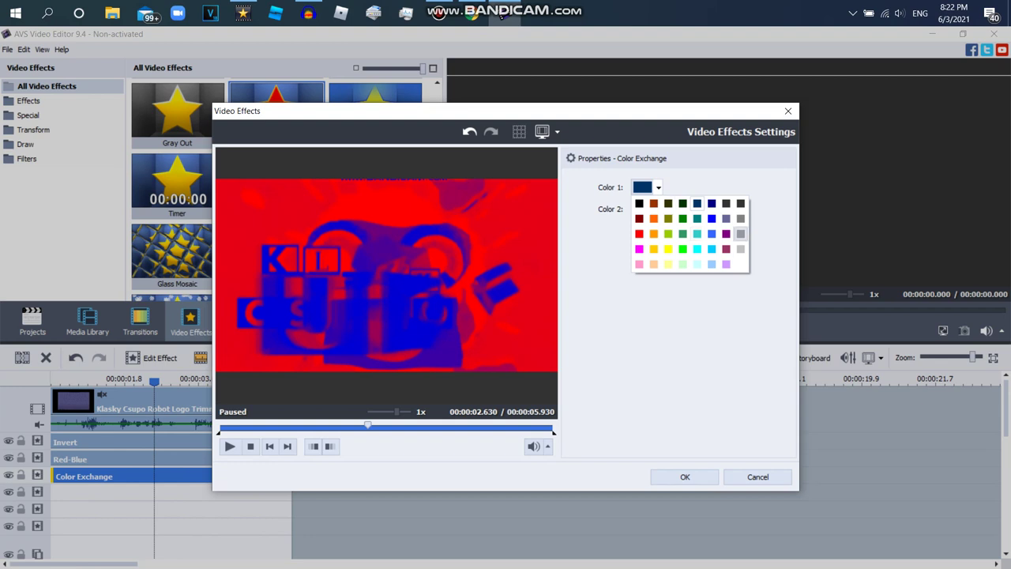
pyautogui.click(726, 233)
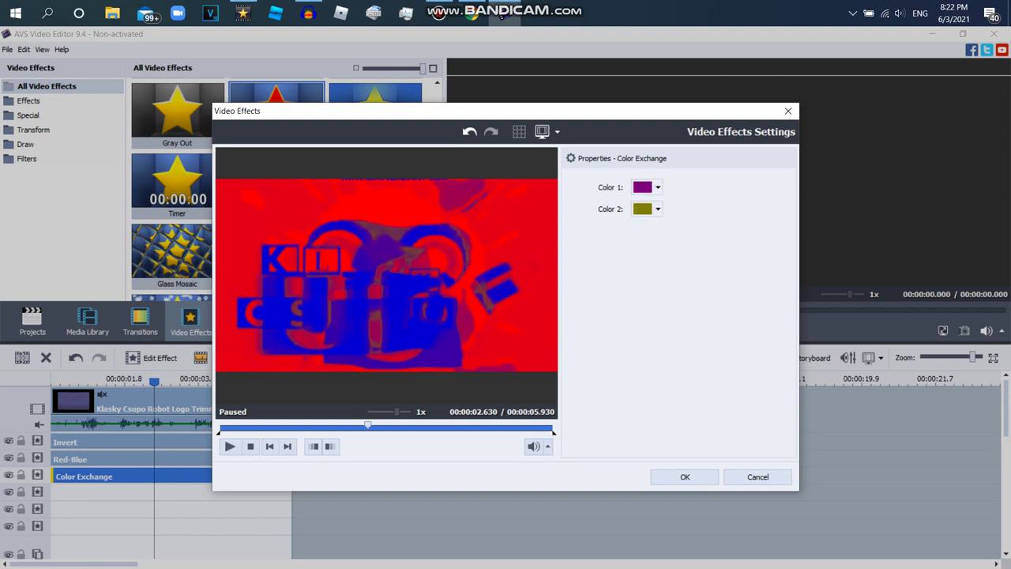
pyautogui.click(658, 208)
pyautogui.click(712, 225)
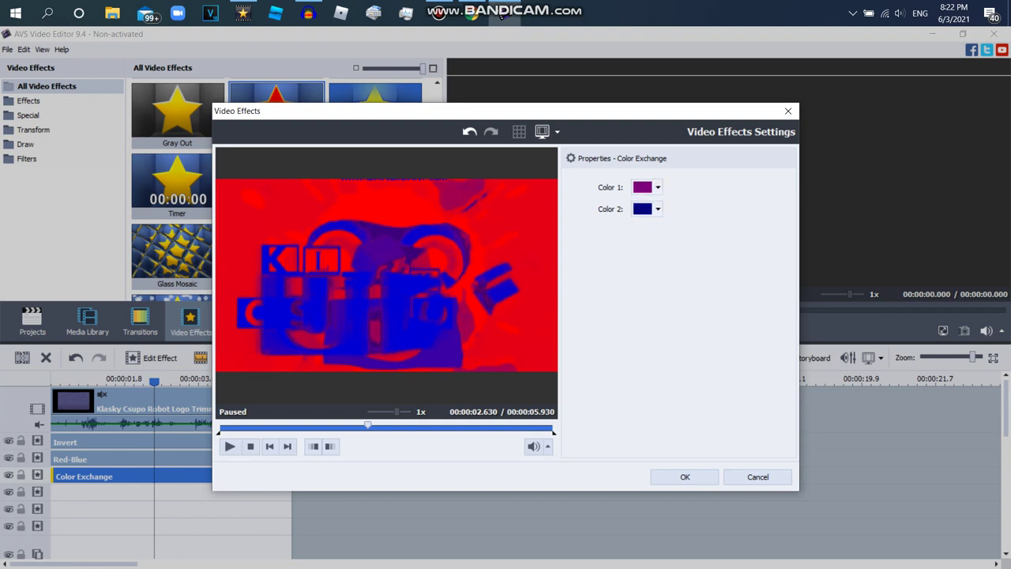
# Step: Check the Deep Major reference frame on YouTube, return to AVS Video Editor and set Color 2 to dark red
pyautogui.click(472, 13)
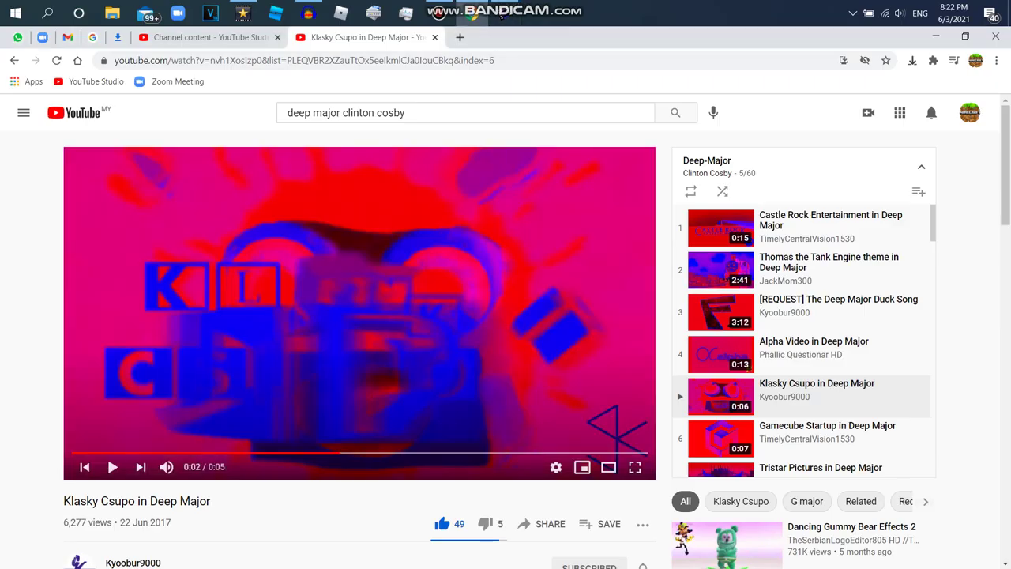
pyautogui.click(506, 13)
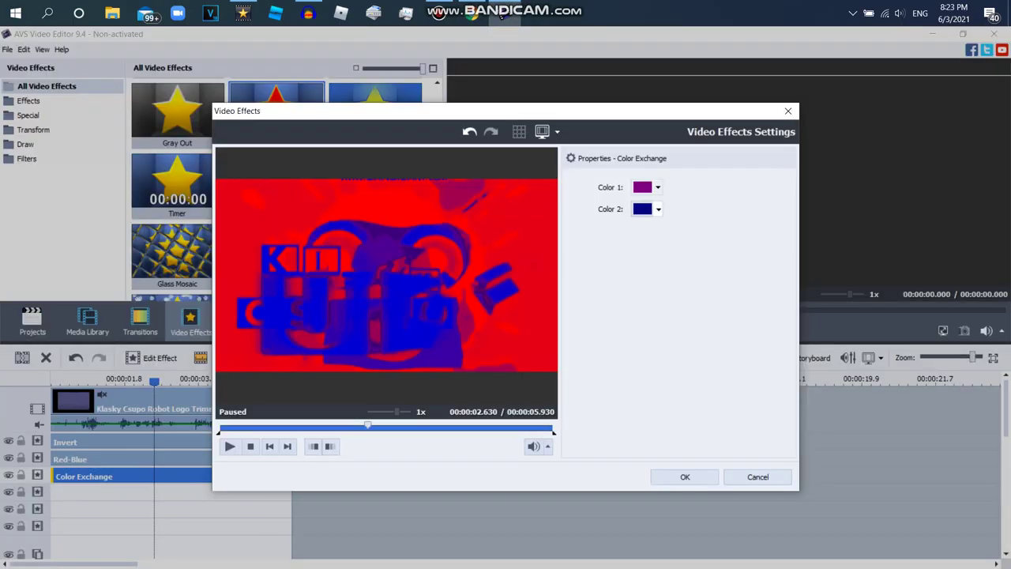
pyautogui.click(657, 208)
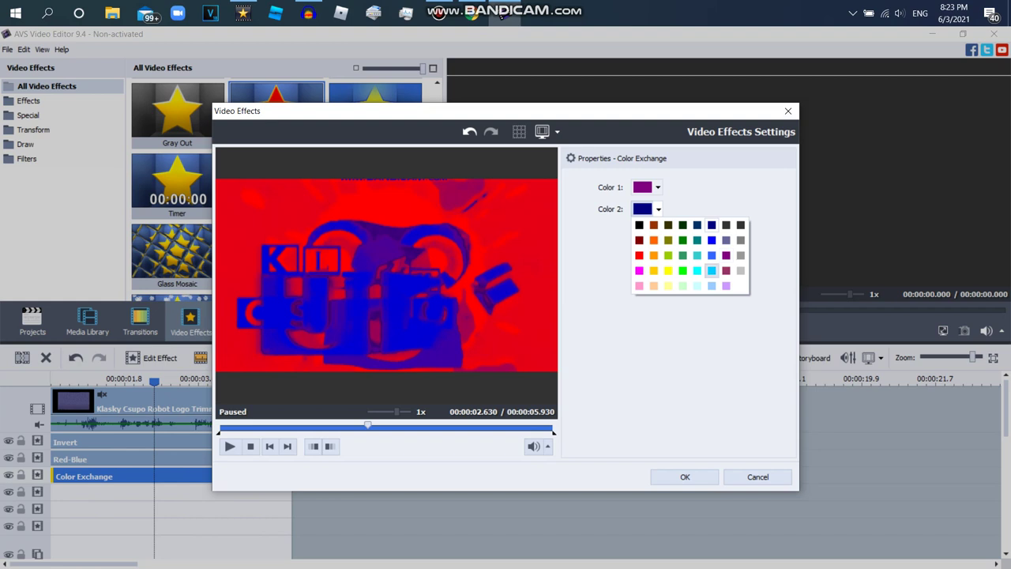
pyautogui.click(639, 240)
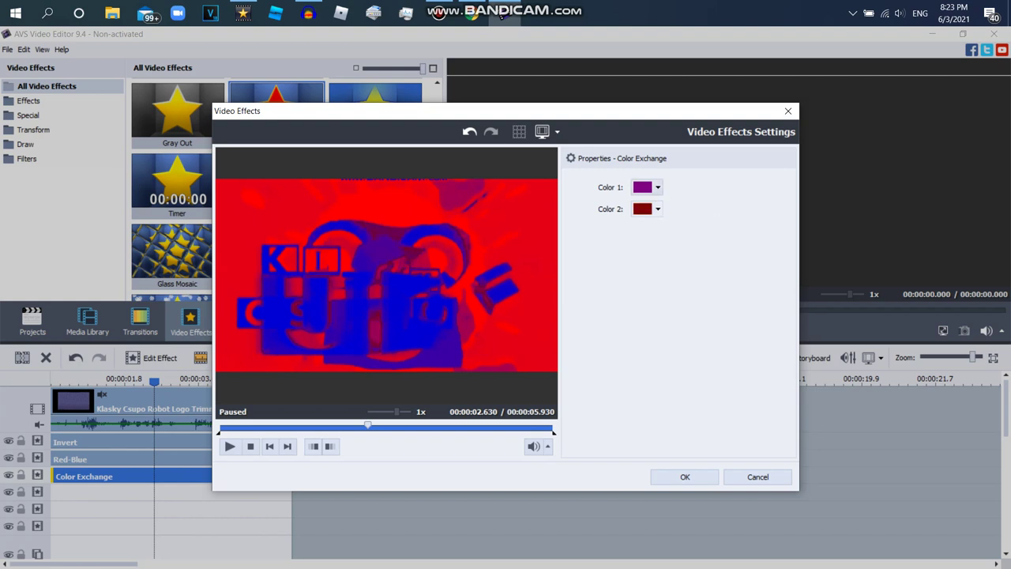
# Step: Sample purple from the preview magnified to 500% as Color 1 and apply the Color Exchange settings
pyautogui.click(642, 187)
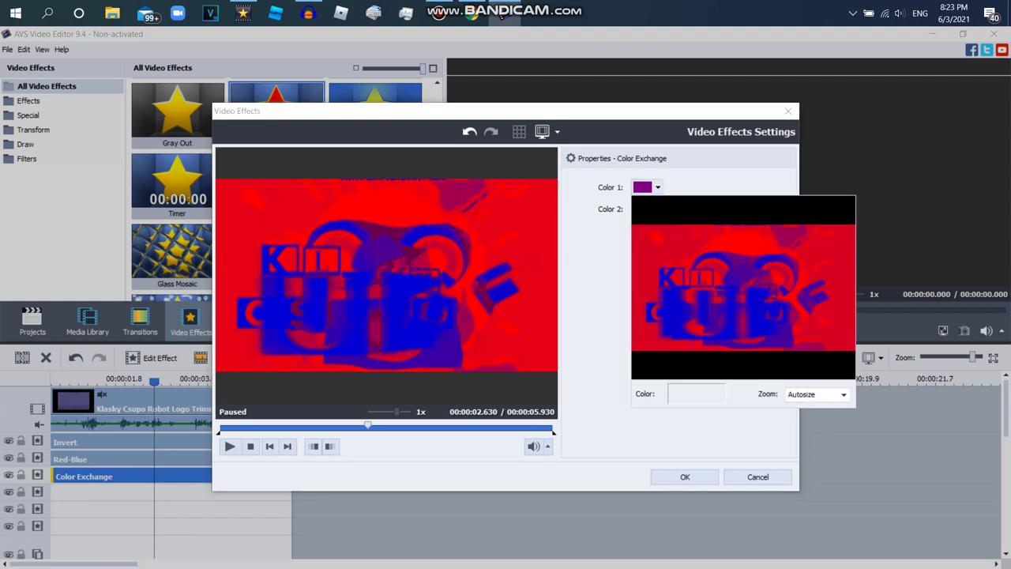
pyautogui.click(696, 394)
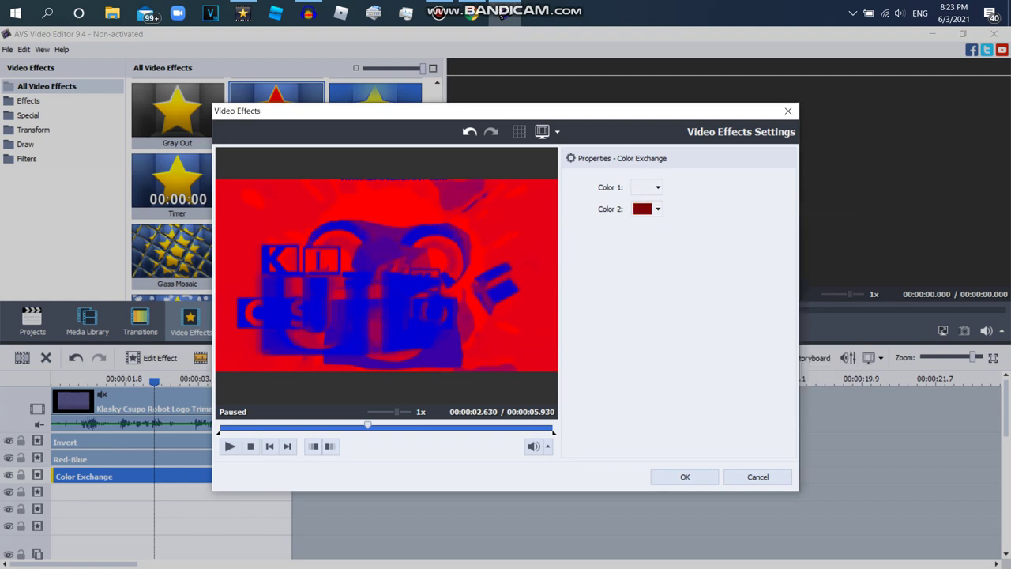
pyautogui.click(642, 187)
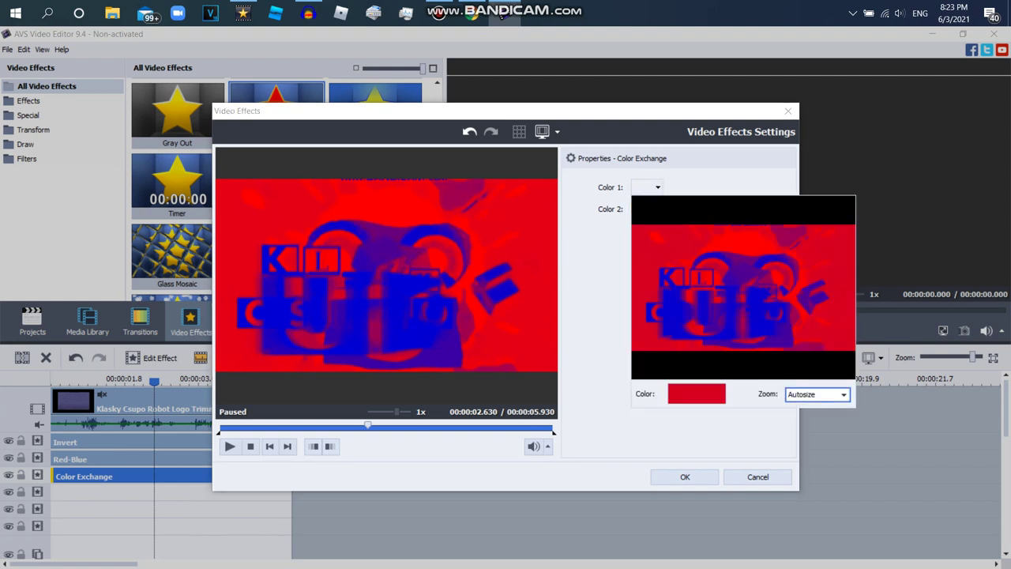
pyautogui.click(818, 394)
pyautogui.click(817, 492)
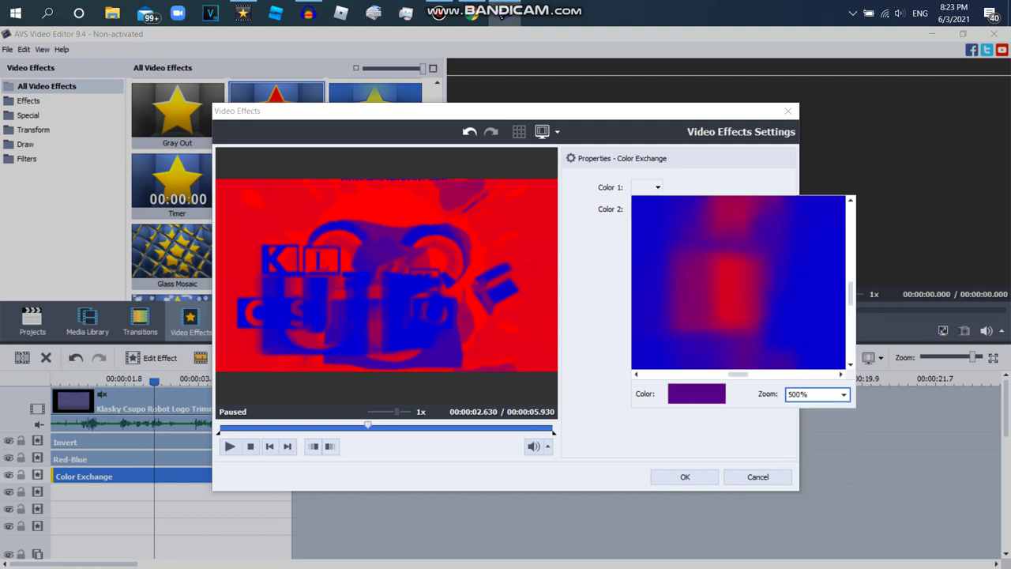
pyautogui.scroll(4, 739, 282)
pyautogui.scroll(-2, 739, 282)
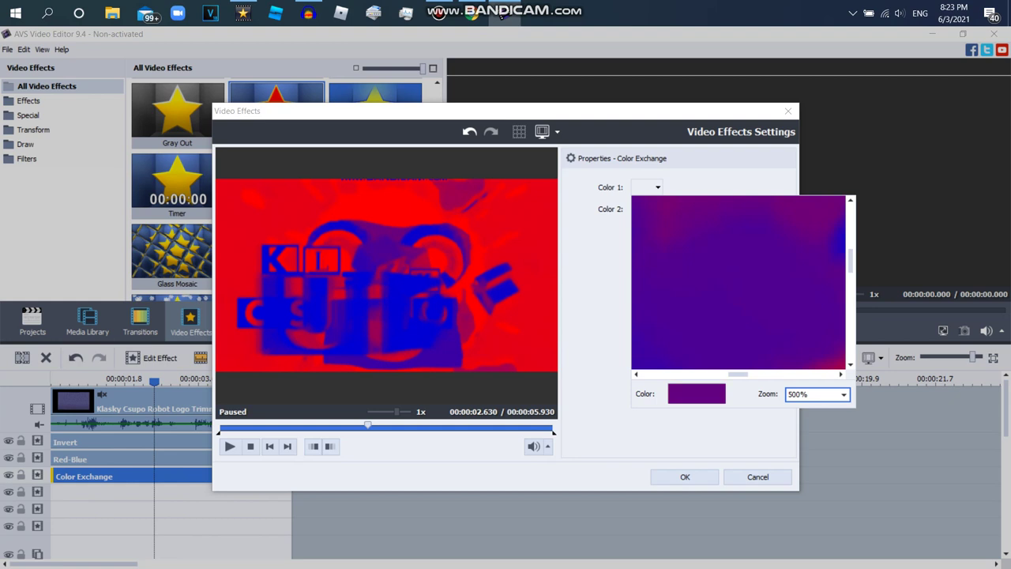
pyautogui.click(790, 225)
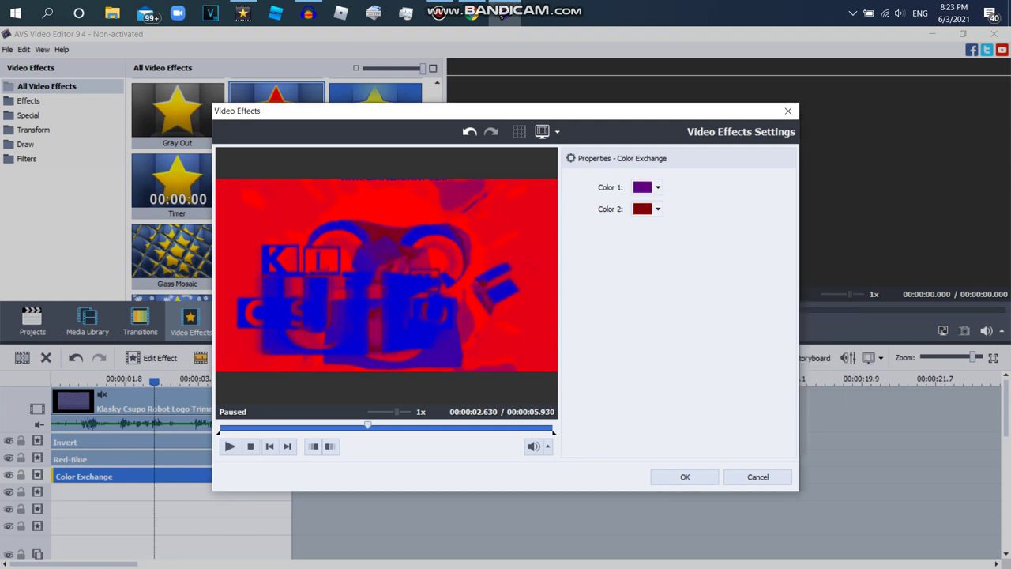
pyautogui.click(684, 476)
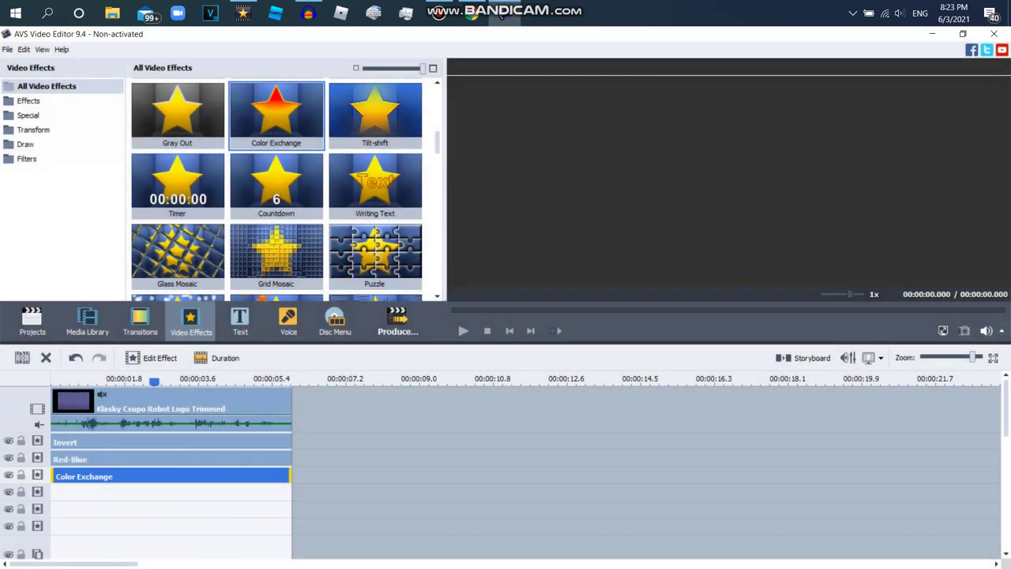
# Step: Duplicate the Color Exchange effect onto the track below and open the copy's settings
pyautogui.rightClick(268, 476)
pyautogui.click(312, 446)
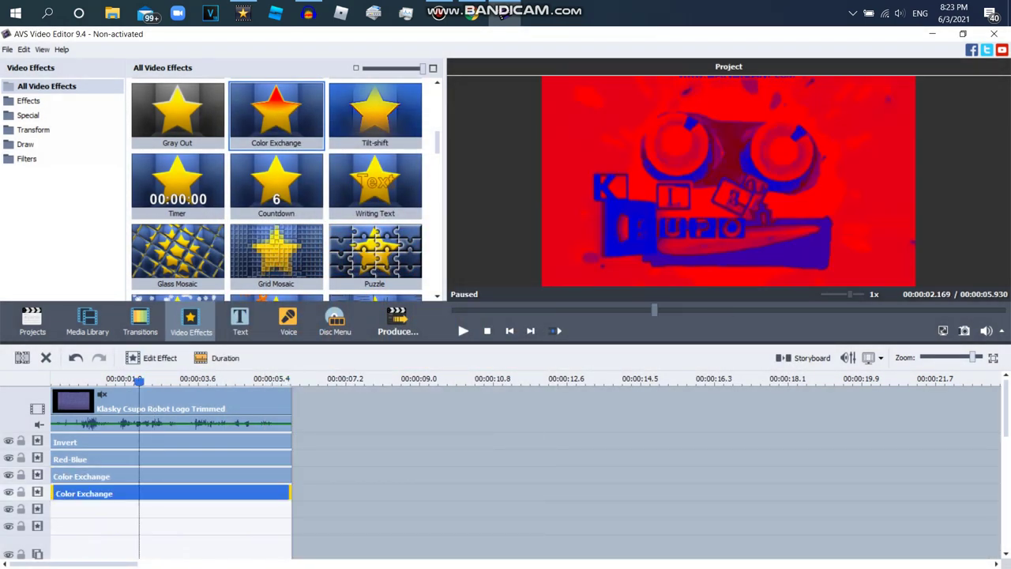
pyautogui.click(153, 358)
# Step: Switch to YouTube, seek the Deep Major video to a slightly earlier frame at 0:02, and compare it with the effect preview in AVS Video Editor
pyautogui.click(471, 14)
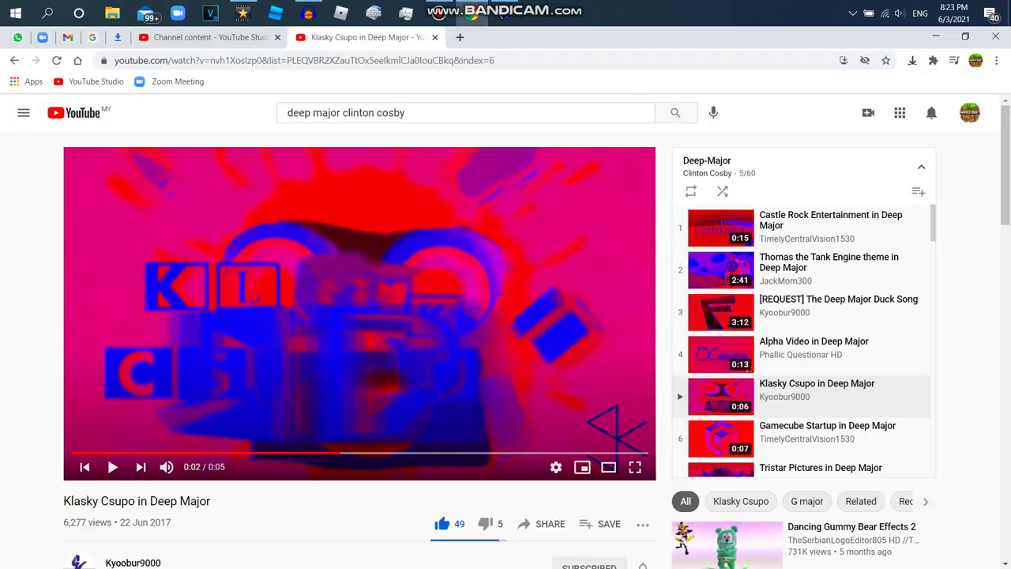
pyautogui.click(306, 454)
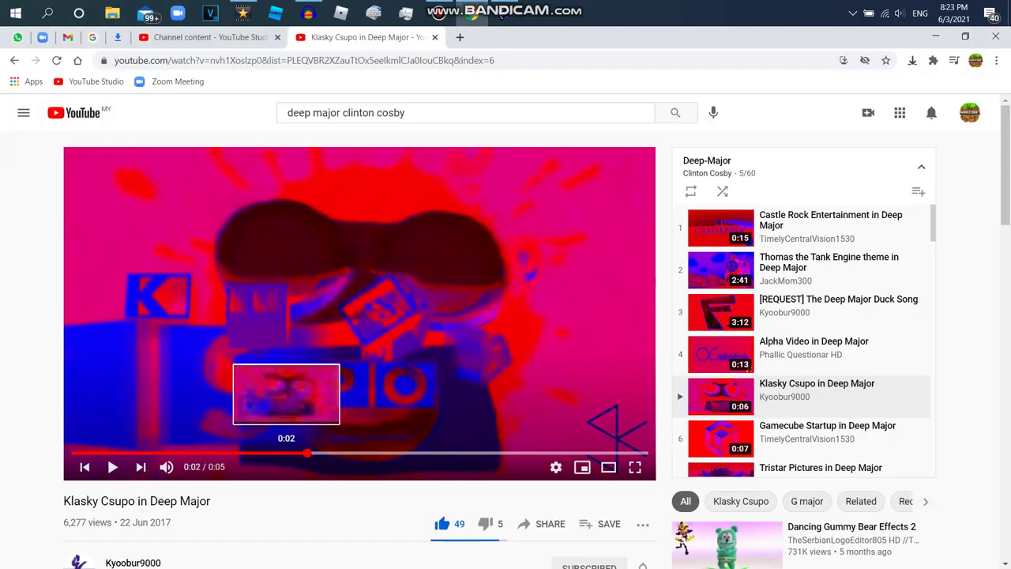
pyautogui.click(504, 14)
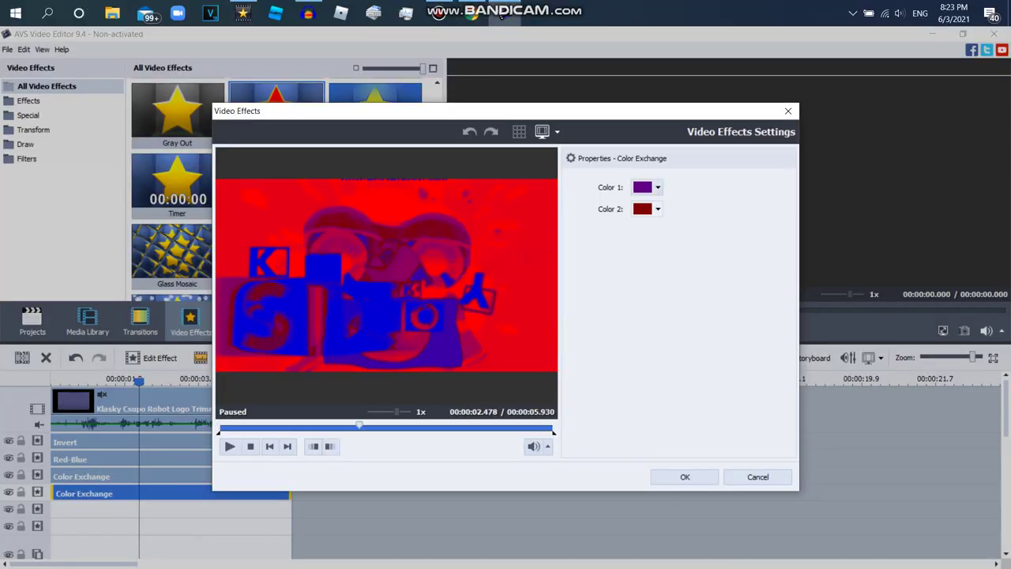
# Step: Try to sample the purple lower part of the robot, magnified to 500%, as Color 1 of the duplicated Color Exchange effect
pyautogui.click(658, 188)
pyautogui.click(657, 187)
pyautogui.click(644, 187)
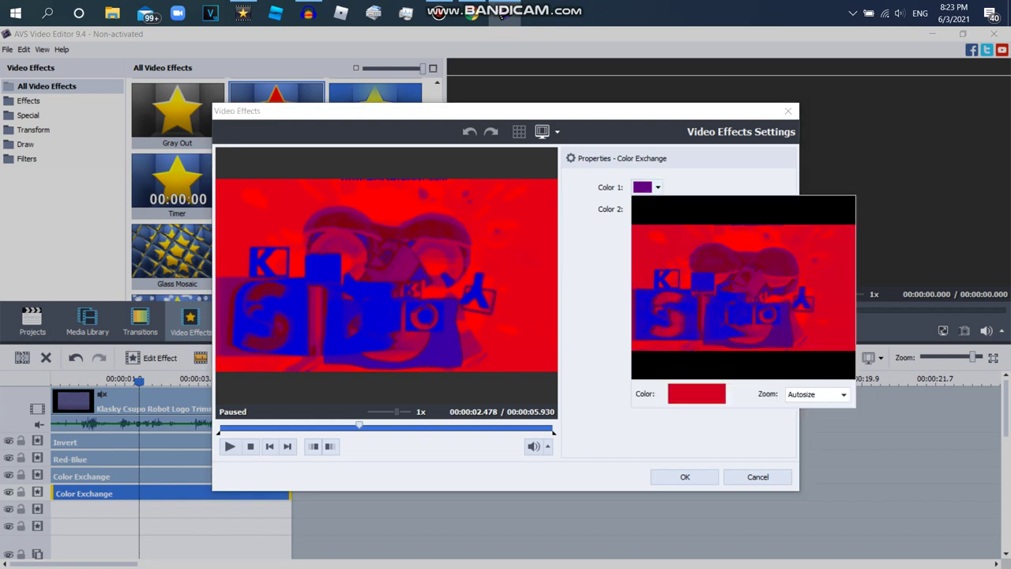
pyautogui.click(842, 394)
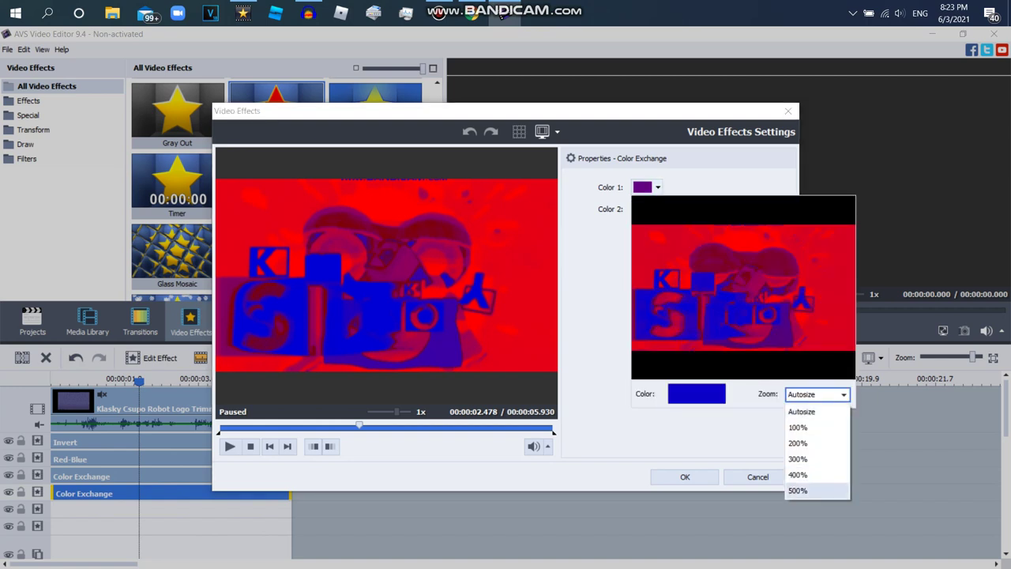
pyautogui.click(814, 490)
pyautogui.moveTo(851, 293); pyautogui.dragTo(851, 337)
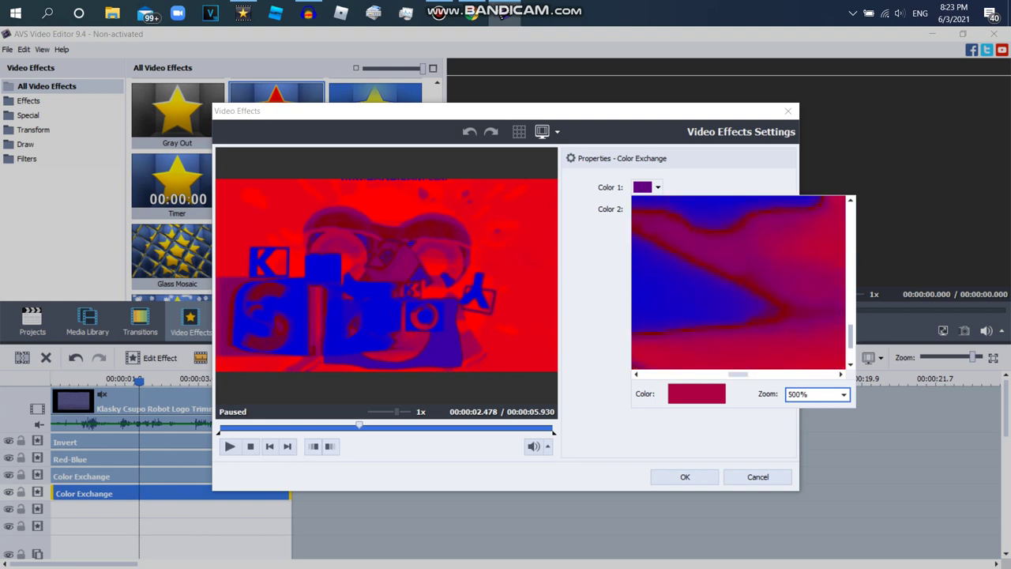
pyautogui.scroll(-4, 739, 282)
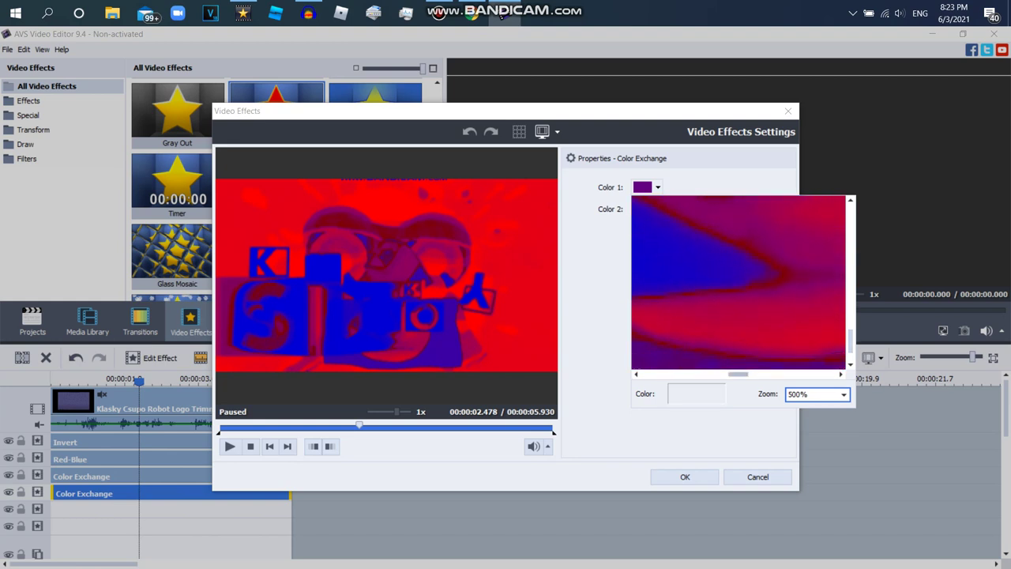
pyautogui.hscroll(5, 738, 282)
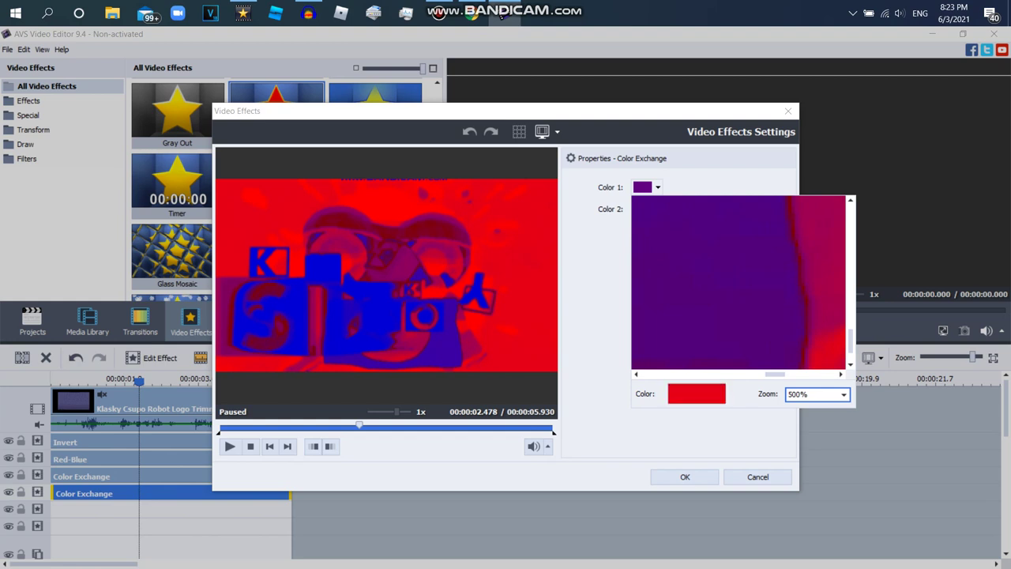
pyautogui.moveTo(775, 374); pyautogui.dragTo(771, 374)
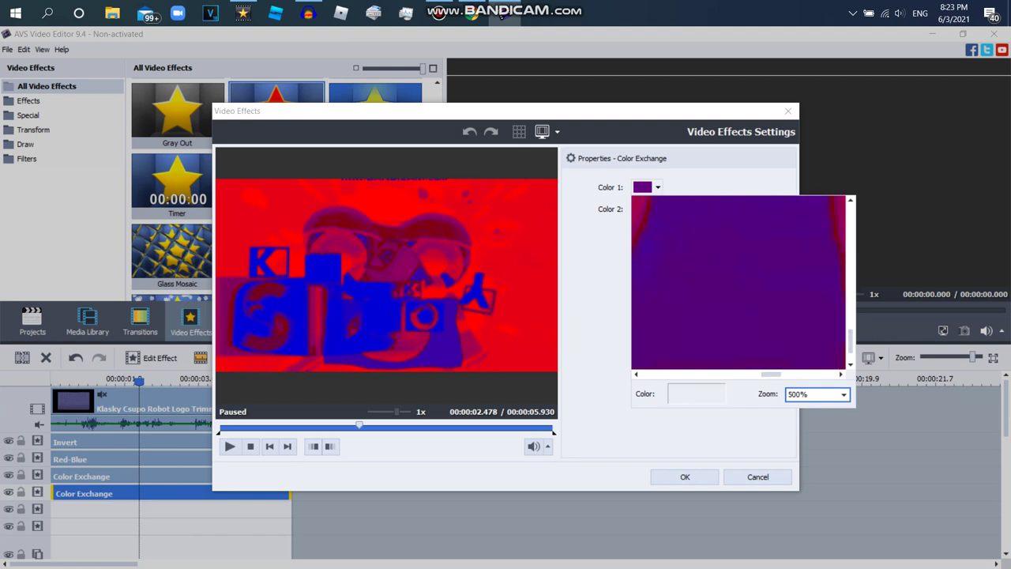
pyautogui.click(734, 438)
# Step: Sample dark purple from the preview magnified to 500% as Color 1 and set Color 2 to sea green
pyautogui.click(658, 187)
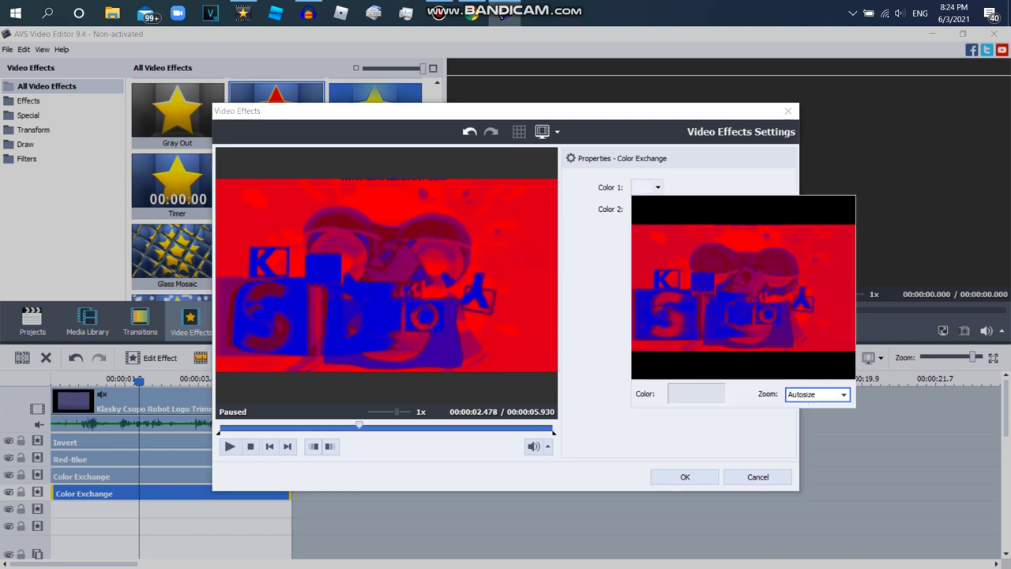
pyautogui.click(843, 395)
pyautogui.click(799, 490)
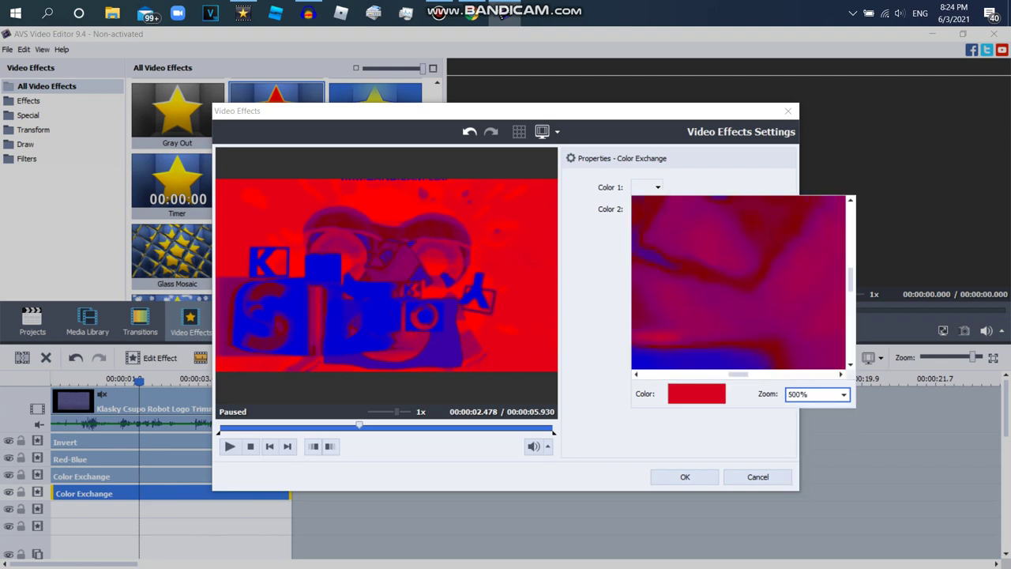
pyautogui.moveTo(851, 280); pyautogui.dragTo(851, 318)
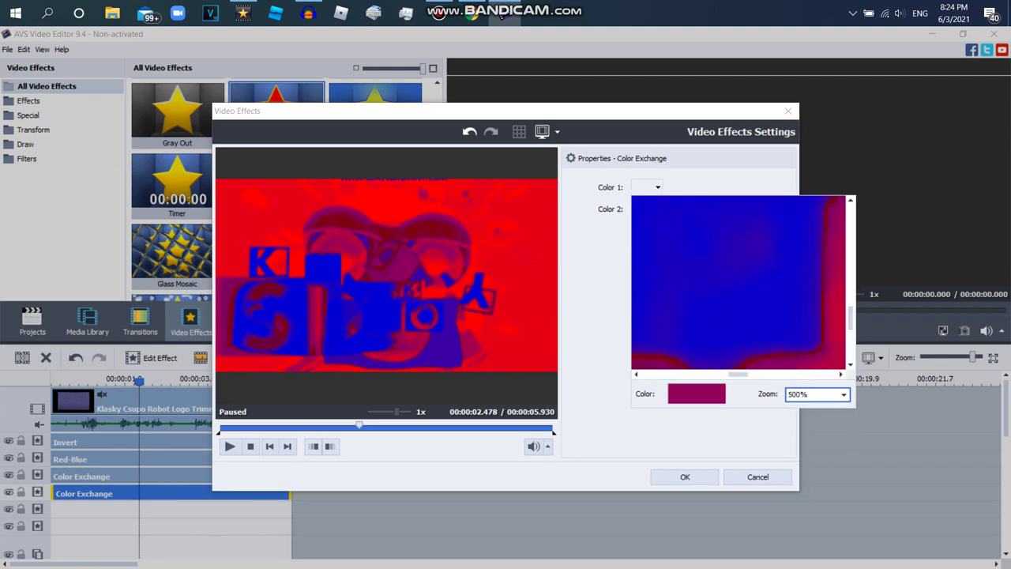
pyautogui.moveTo(738, 374)
pyautogui.mouseDown()
pyautogui.moveTo(800, 374)
pyautogui.moveTo(758, 375)
pyautogui.mouseUp()
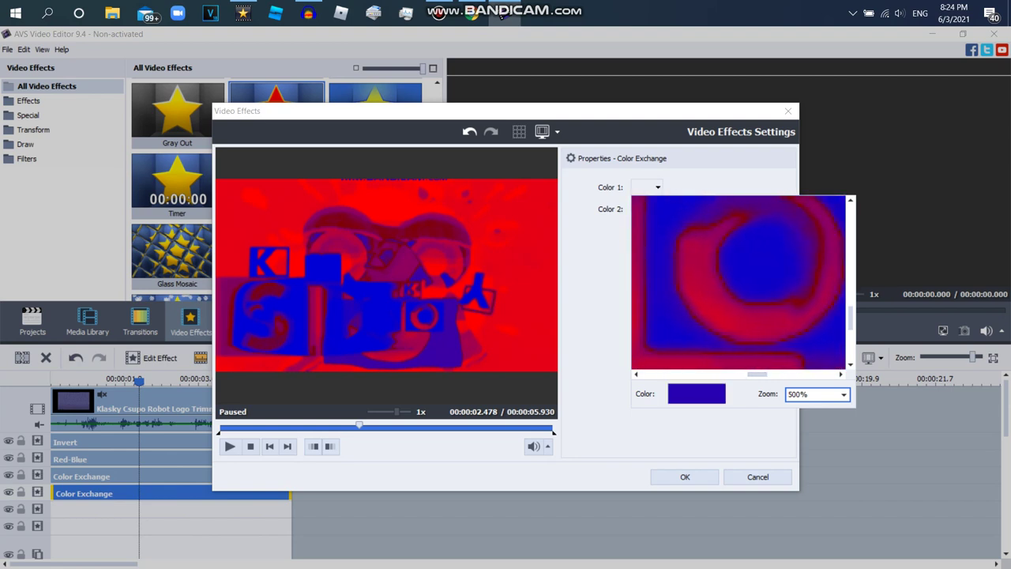
pyautogui.scroll(-5, 738, 282)
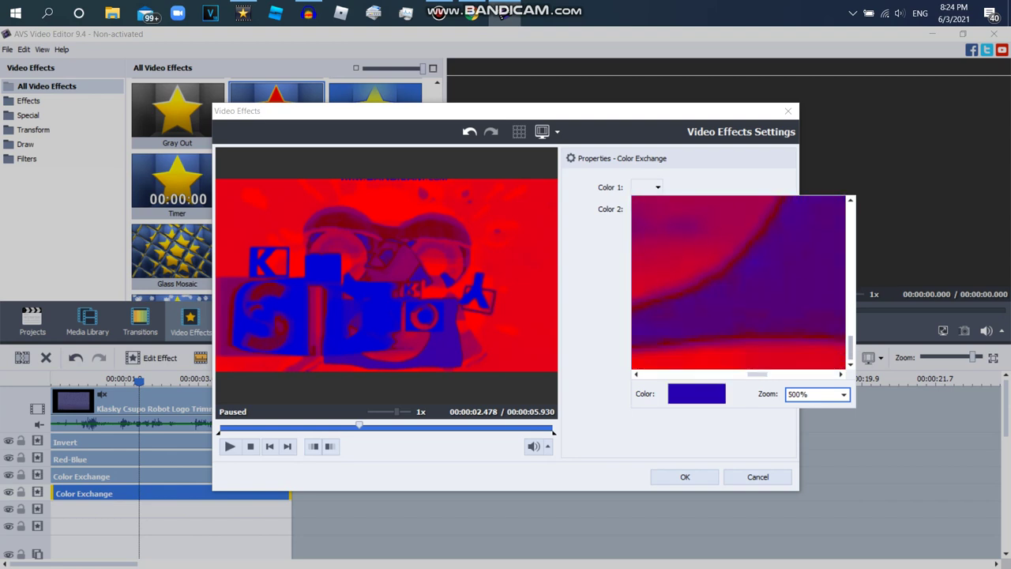
pyautogui.moveTo(758, 374); pyautogui.dragTo(769, 375)
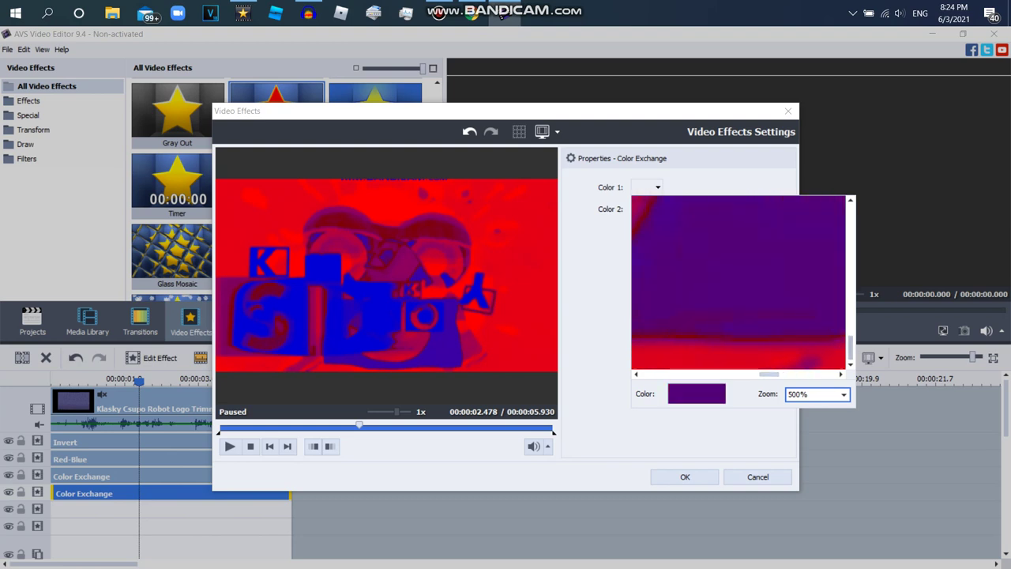
pyautogui.click(739, 286)
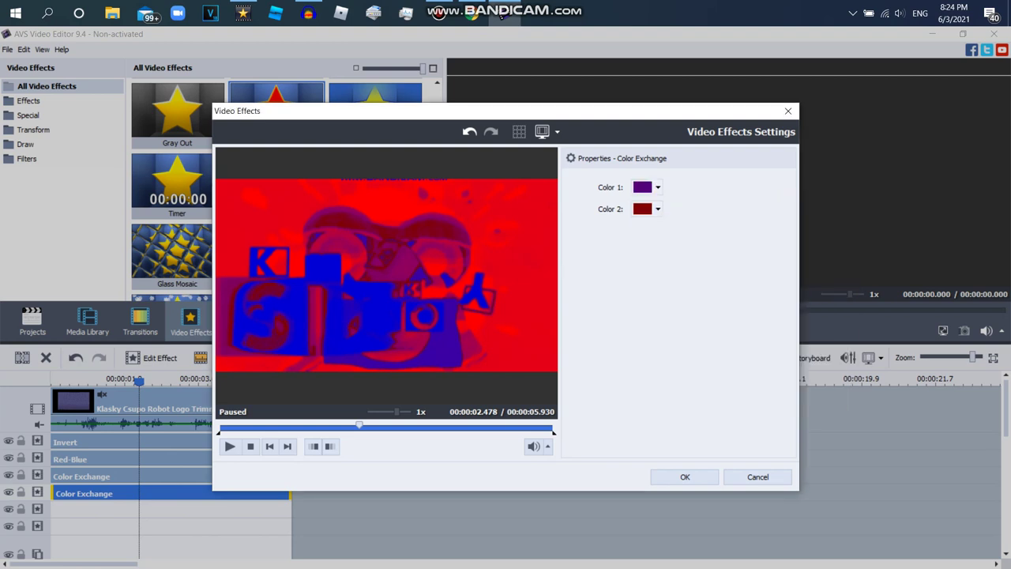
pyautogui.click(658, 209)
pyautogui.click(683, 255)
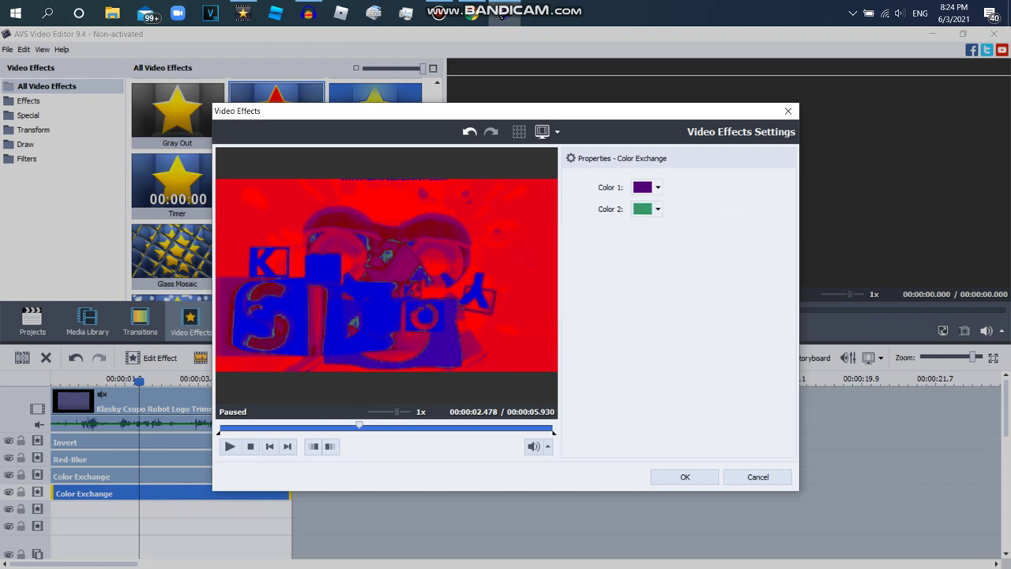
# Step: Resample Color 1 as a redder dark purple from the robot's lower part, with the sampling preview magnified to 500%
pyautogui.click(643, 187)
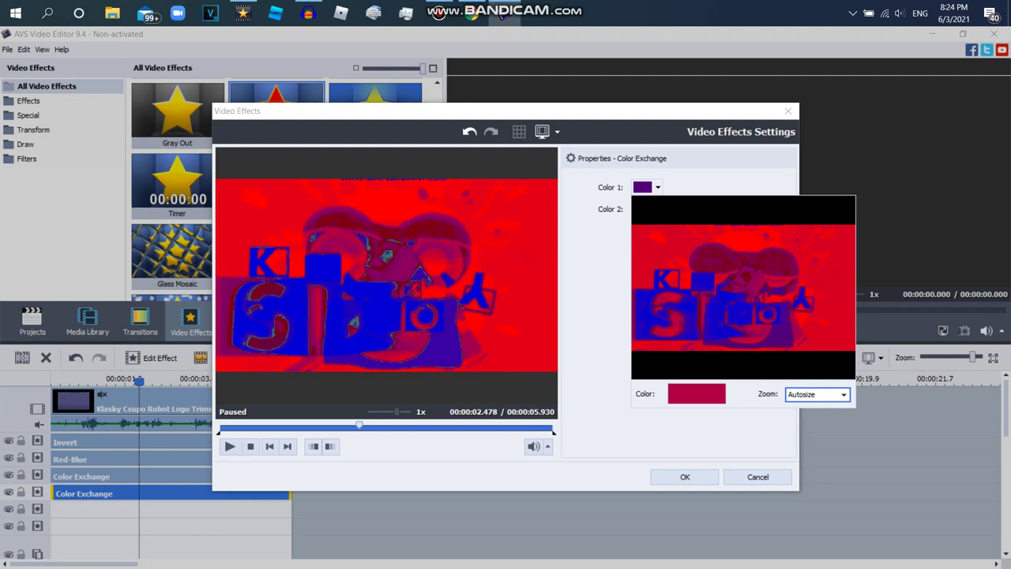
pyautogui.click(818, 394)
pyautogui.click(818, 474)
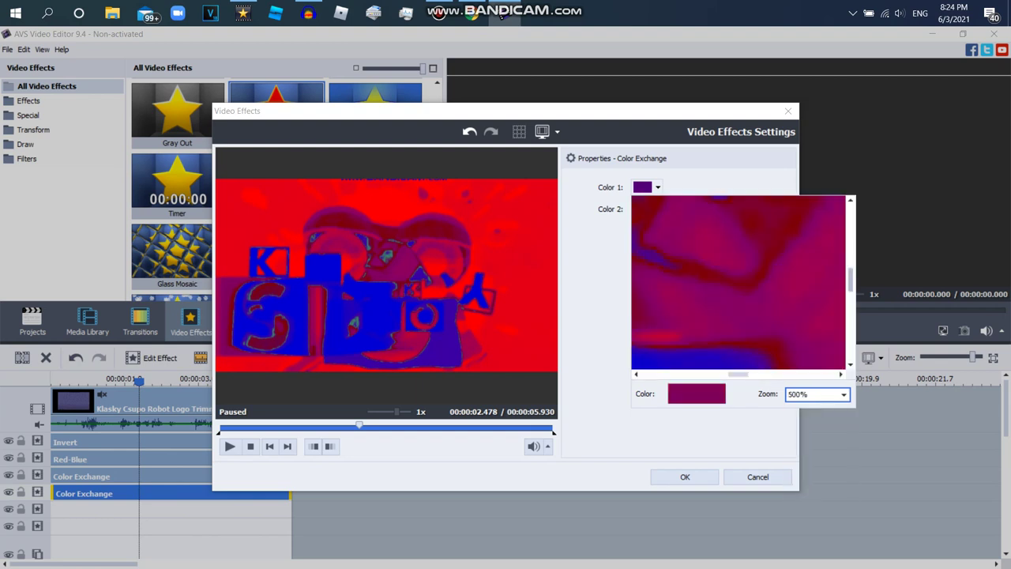
pyautogui.moveTo(851, 280); pyautogui.dragTo(851, 348)
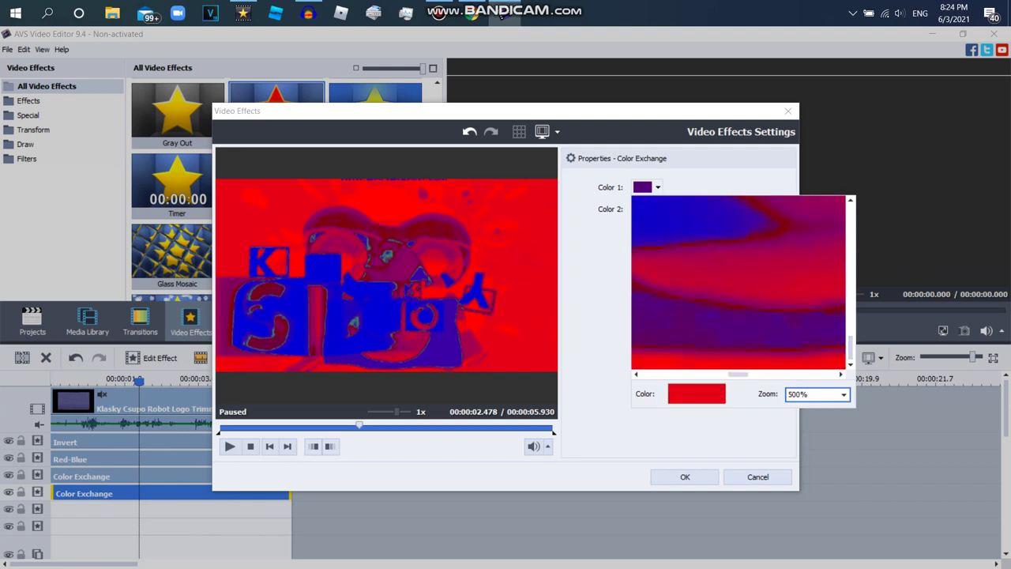
pyautogui.moveTo(738, 375); pyautogui.dragTo(768, 375)
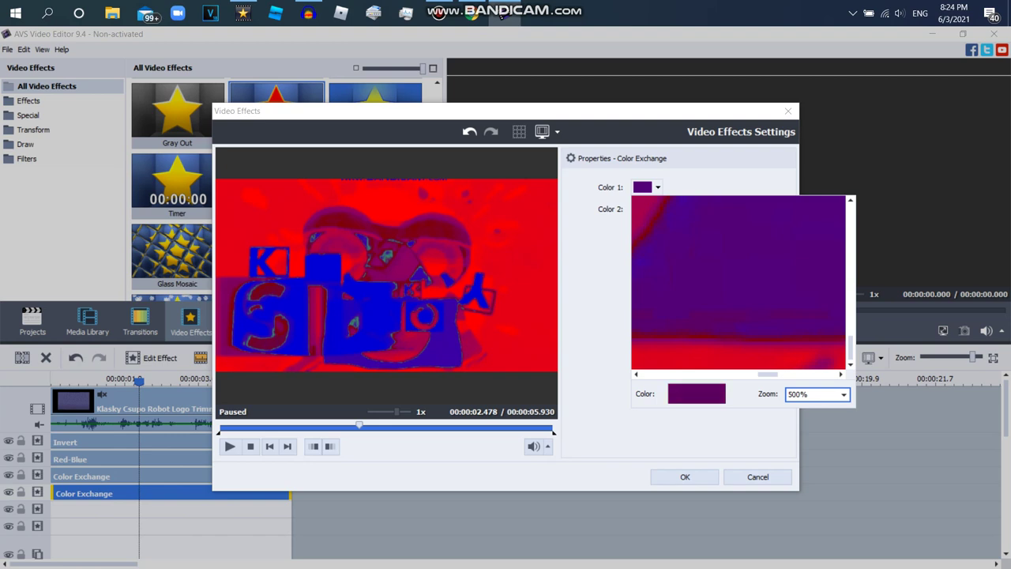
pyautogui.click(735, 318)
# Step: Try the preset purple, plum and blue swatches in turn as Color 1
pyautogui.click(658, 187)
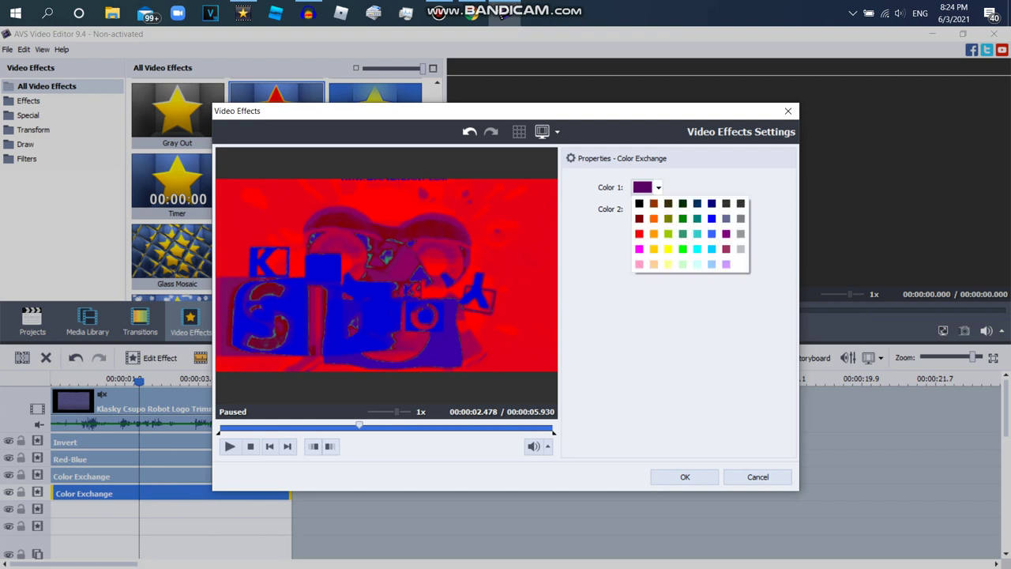
pyautogui.click(726, 234)
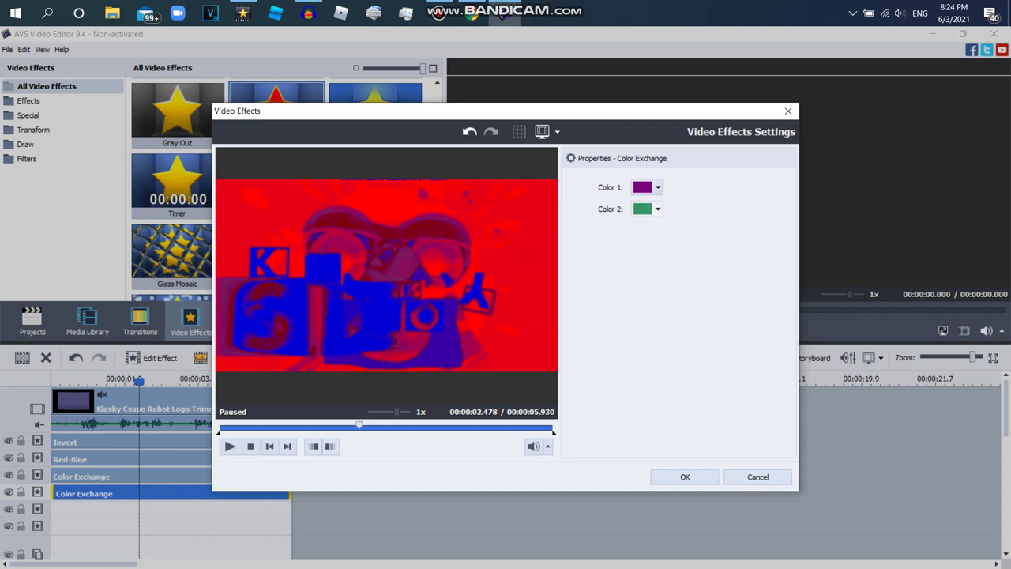
pyautogui.click(658, 187)
pyautogui.click(726, 249)
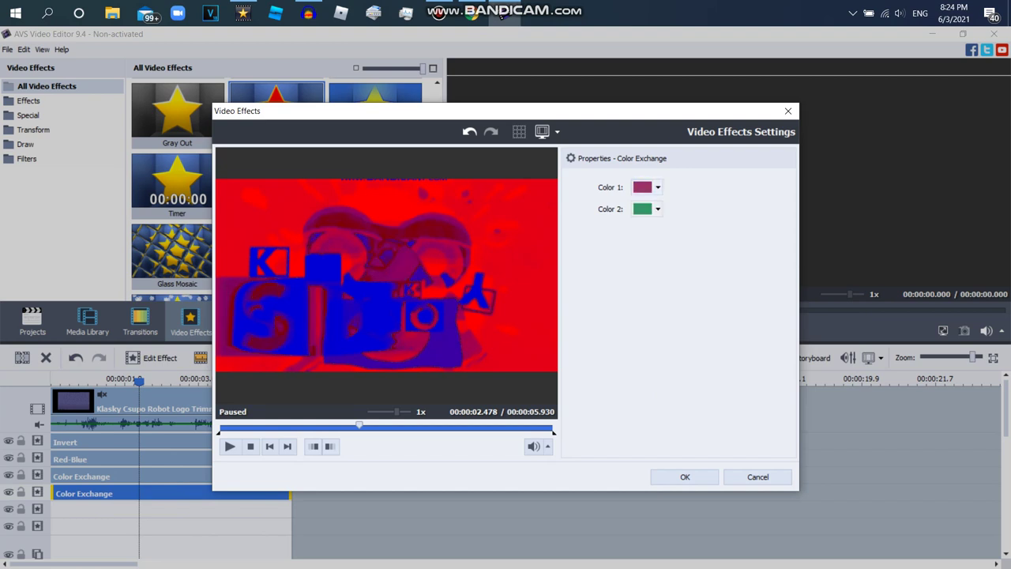
pyautogui.click(658, 187)
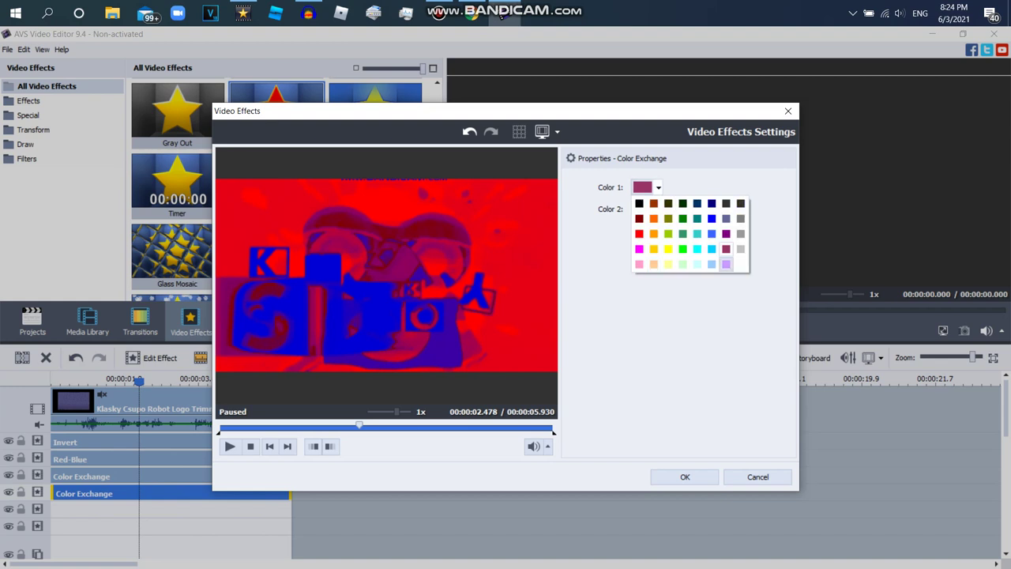
pyautogui.click(712, 218)
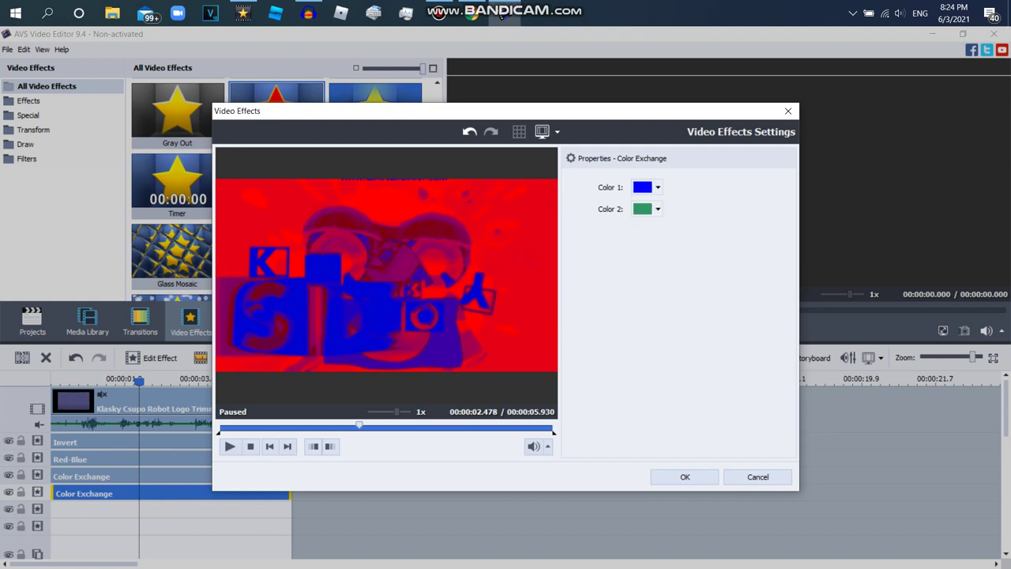
# Step: Try white as Color 1, replacing it with bright red sampled from the preview's background
pyautogui.click(643, 187)
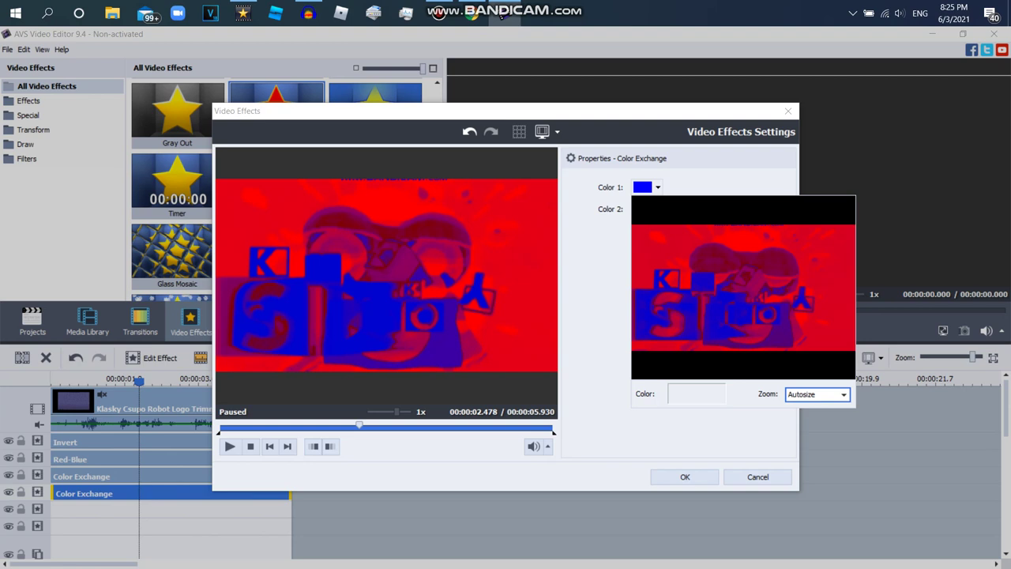
pyautogui.click(680, 187)
pyautogui.click(658, 188)
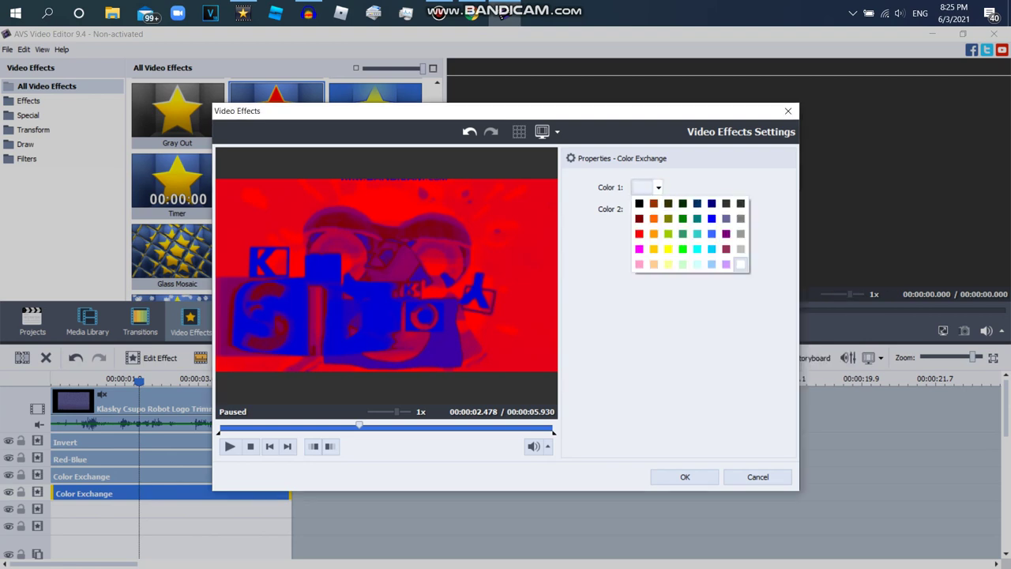
pyautogui.click(740, 264)
pyautogui.click(643, 187)
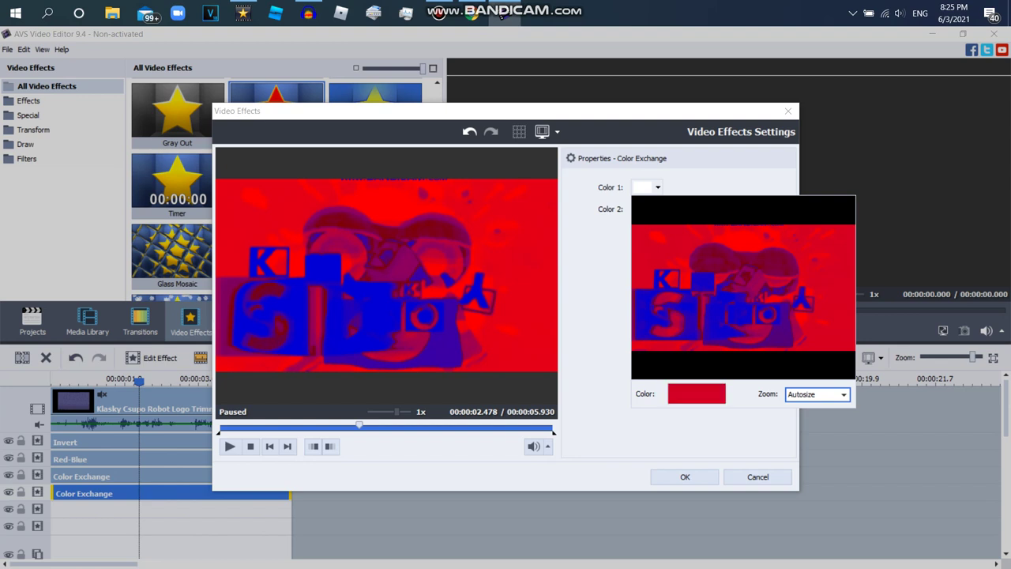
pyautogui.click(671, 249)
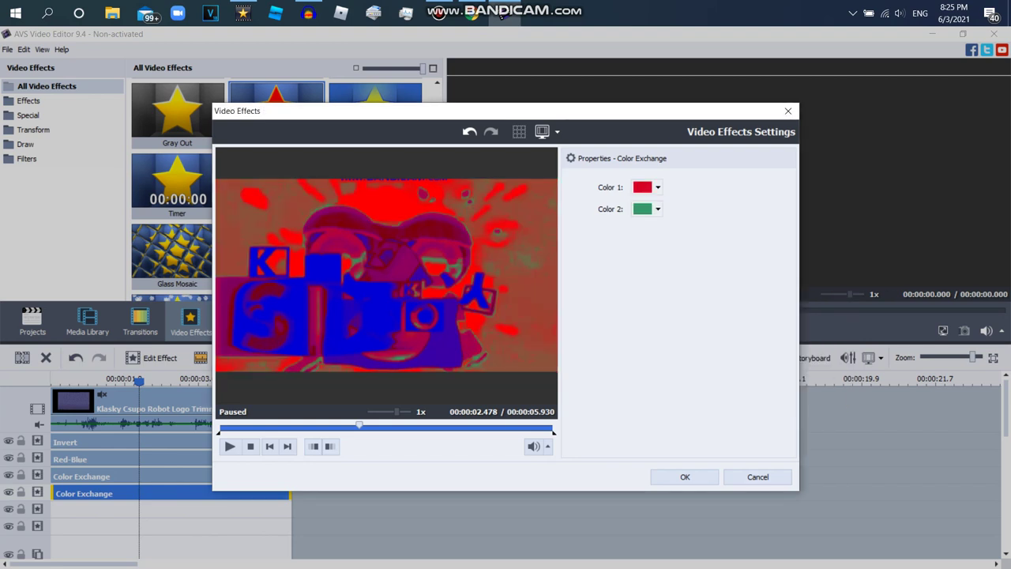
pyautogui.click(658, 187)
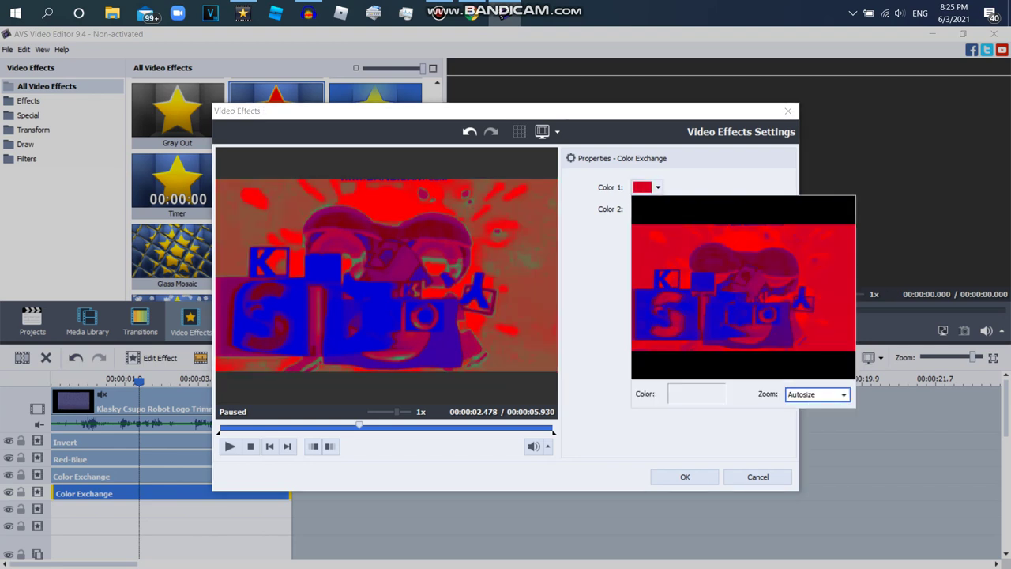
pyautogui.click(672, 189)
pyautogui.click(658, 187)
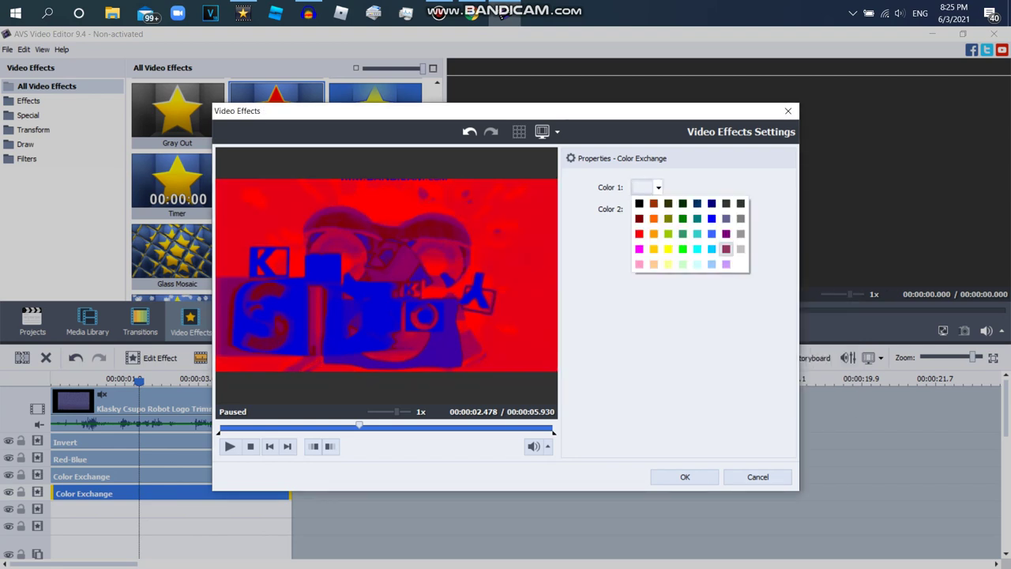
pyautogui.click(658, 187)
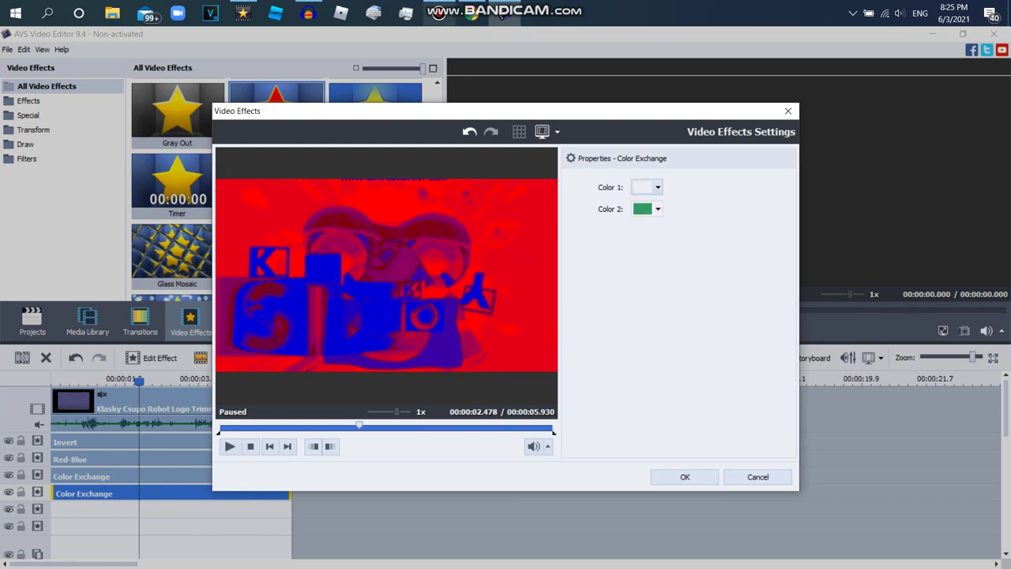
pyautogui.click(439, 13)
pyautogui.click(977, 198)
# Step: Sample bright blue from the lettering blocks as Color 1, with the sampling preview magnified to 500%
pyautogui.click(658, 187)
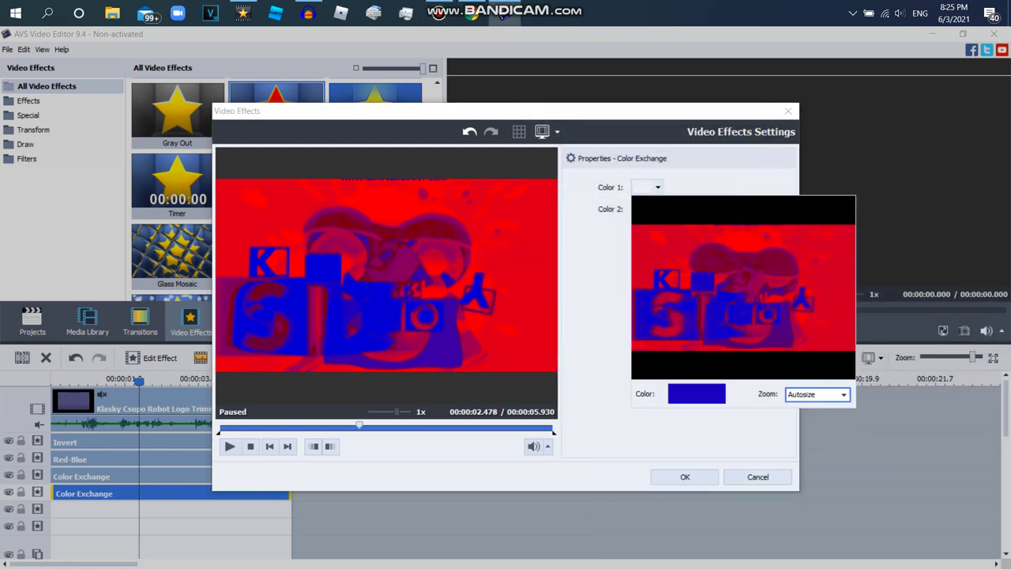
pyautogui.click(817, 393)
pyautogui.click(814, 490)
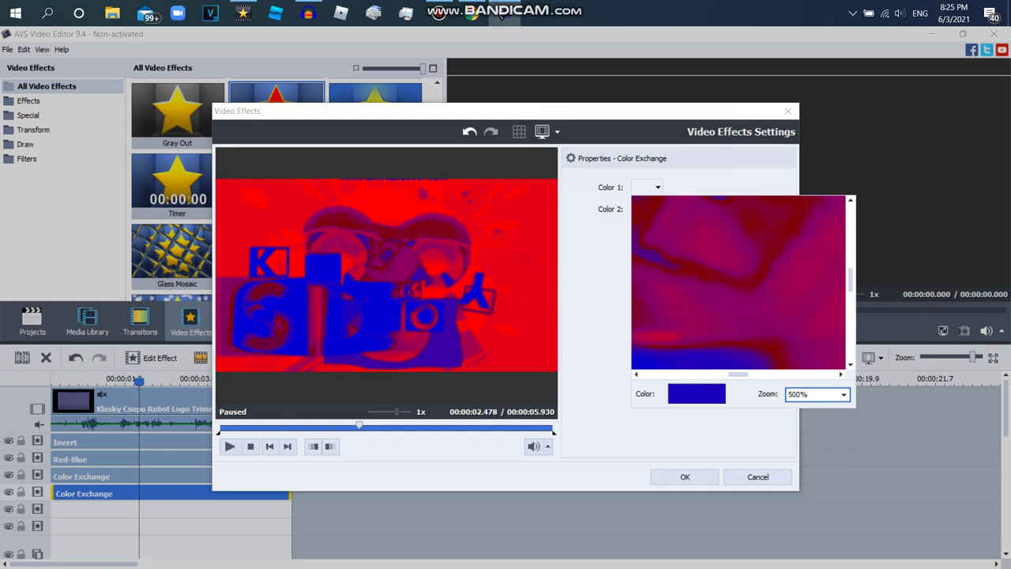
pyautogui.scroll(-5, 738, 281)
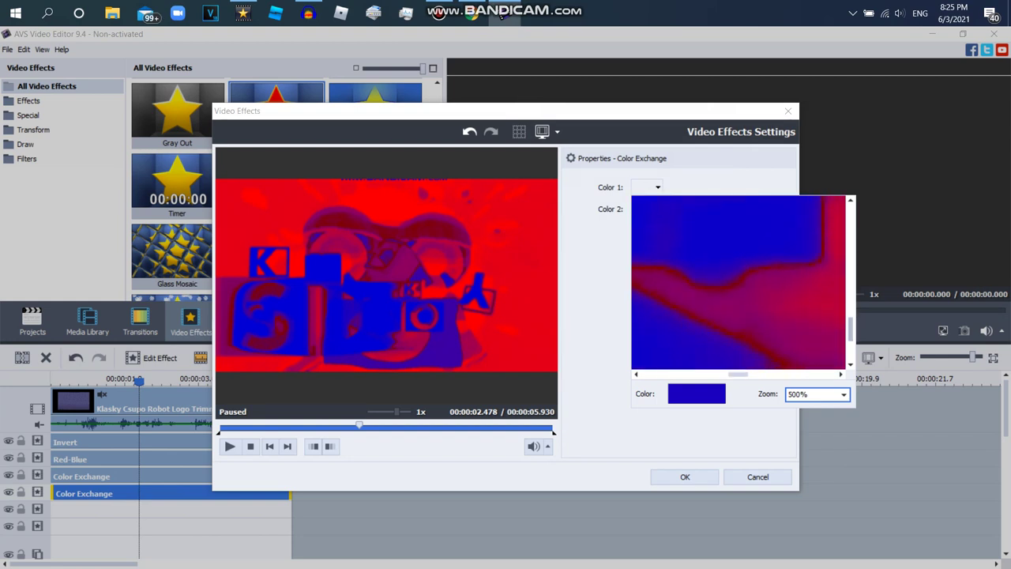
pyautogui.scroll(-3, 738, 282)
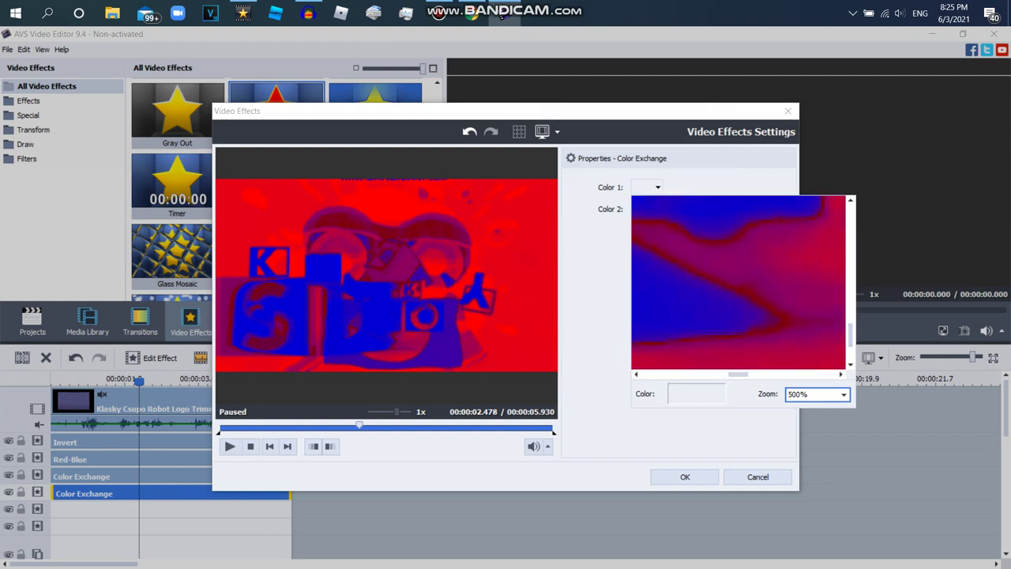
pyautogui.scroll(3, 738, 282)
pyautogui.moveTo(851, 316); pyautogui.dragTo(850, 314)
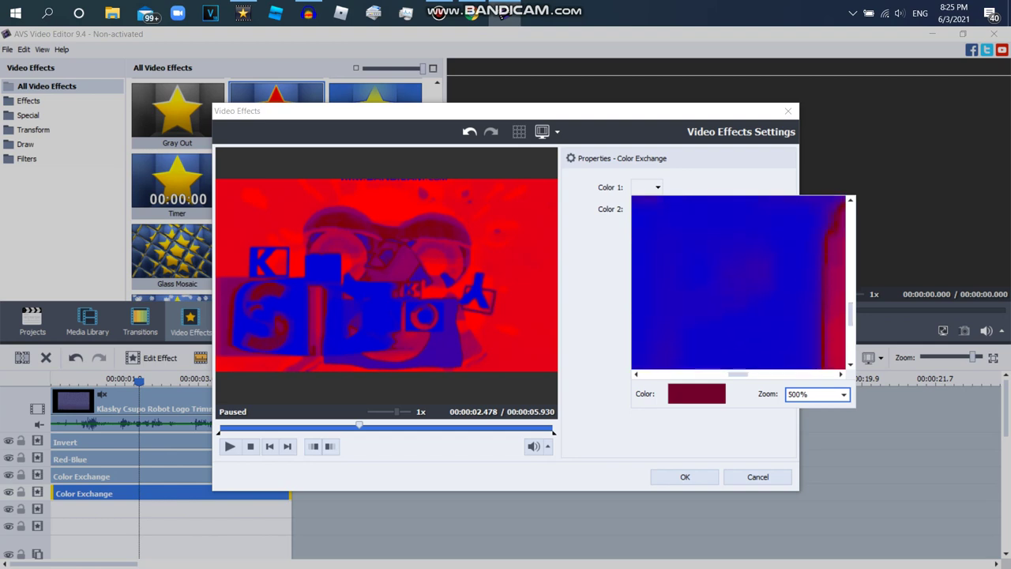
pyautogui.moveTo(738, 375); pyautogui.dragTo(736, 374)
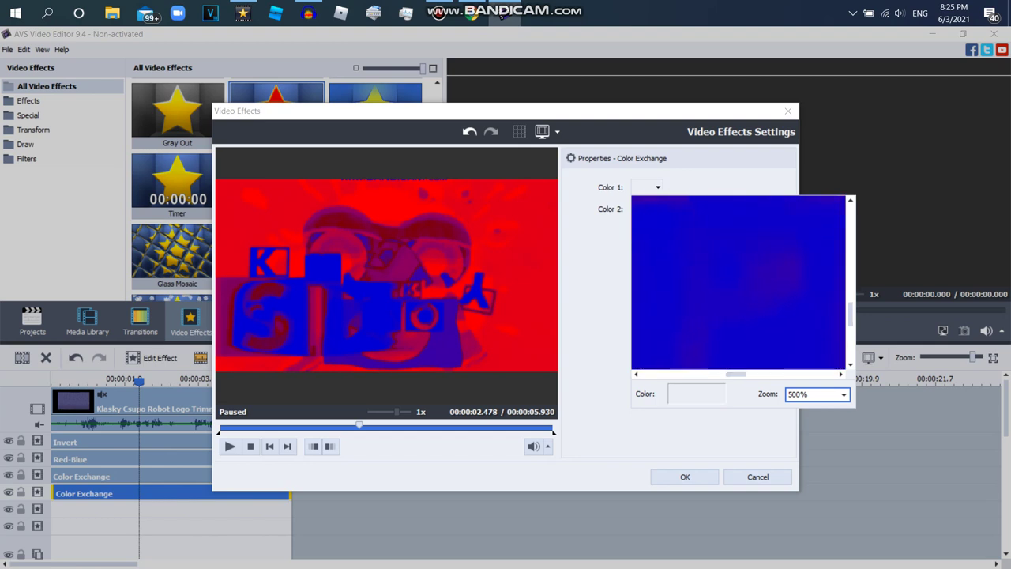
pyautogui.click(737, 309)
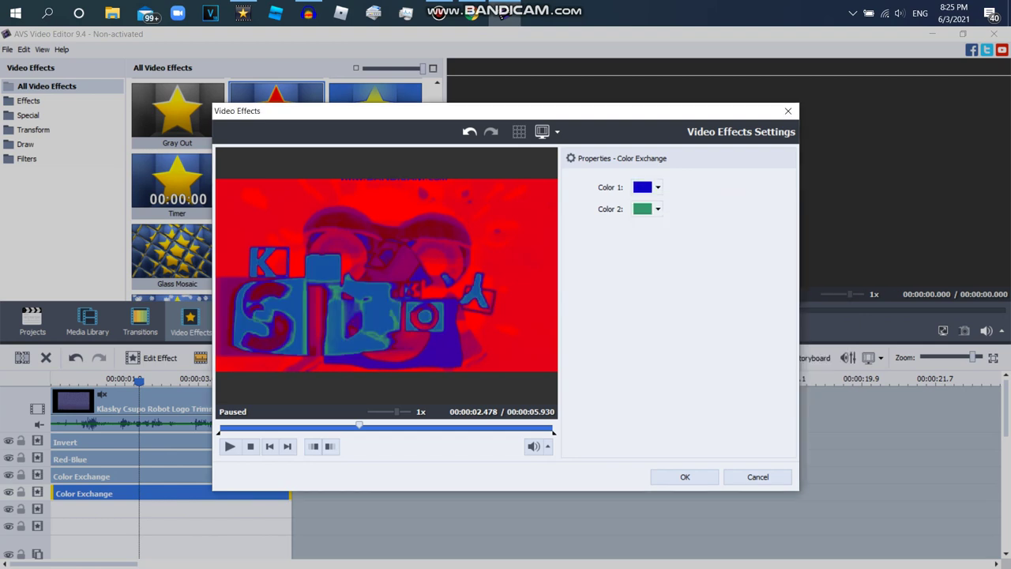
# Step: Set Color 2 to dark navy blue and apply the Color Exchange settings
pyautogui.click(657, 208)
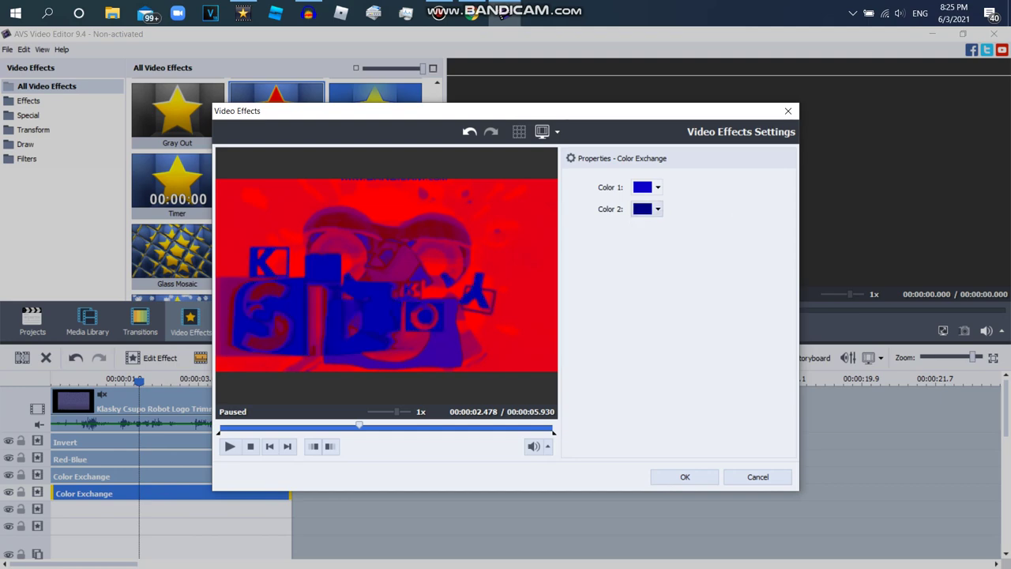
pyautogui.click(713, 225)
pyautogui.click(685, 476)
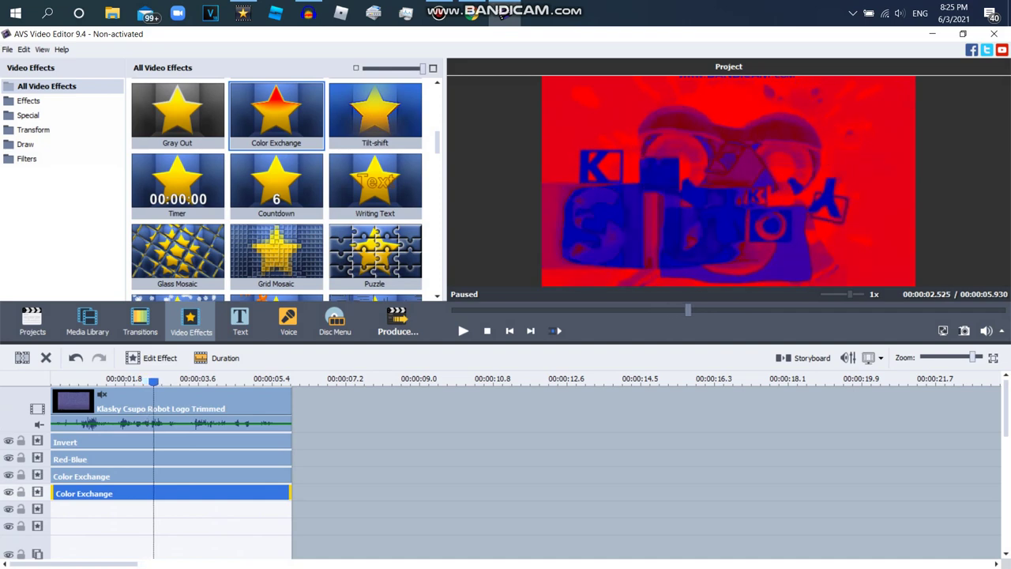
# Step: Check the middle and opening frames of the YouTube reference video against the edited robot logo clip
pyautogui.click(471, 13)
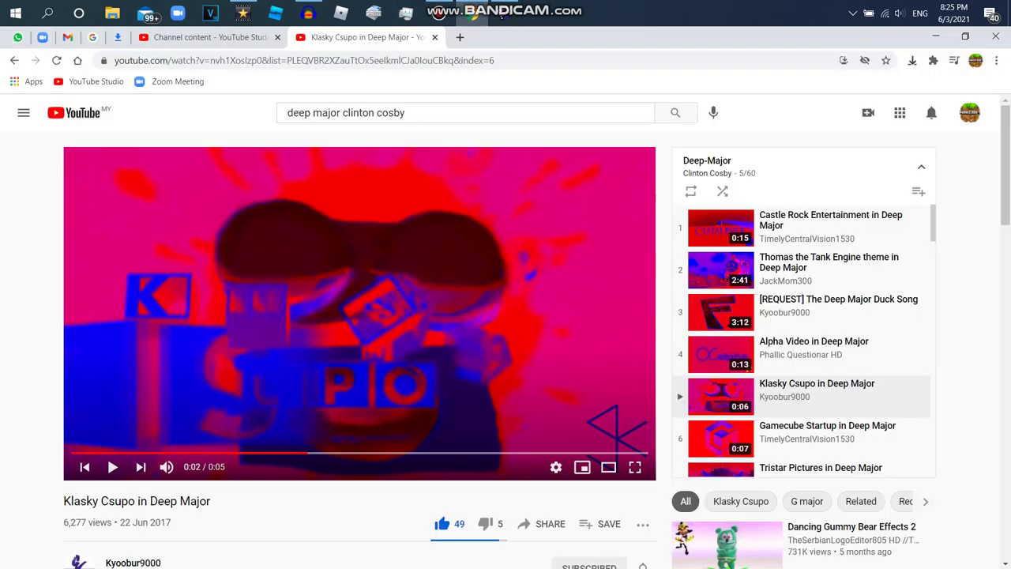
pyautogui.click(342, 453)
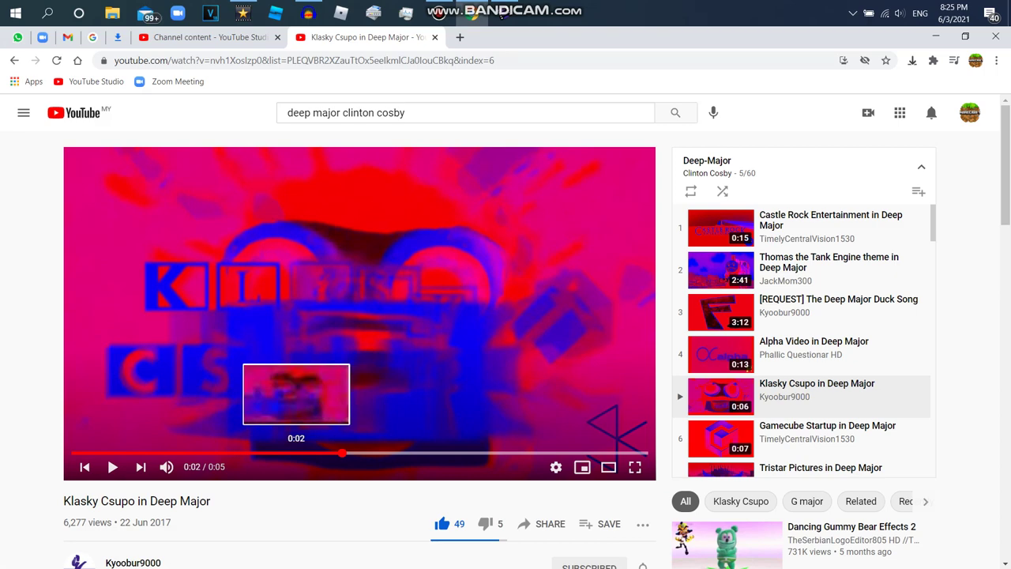
pyautogui.moveTo(296, 453); pyautogui.dragTo(69, 453)
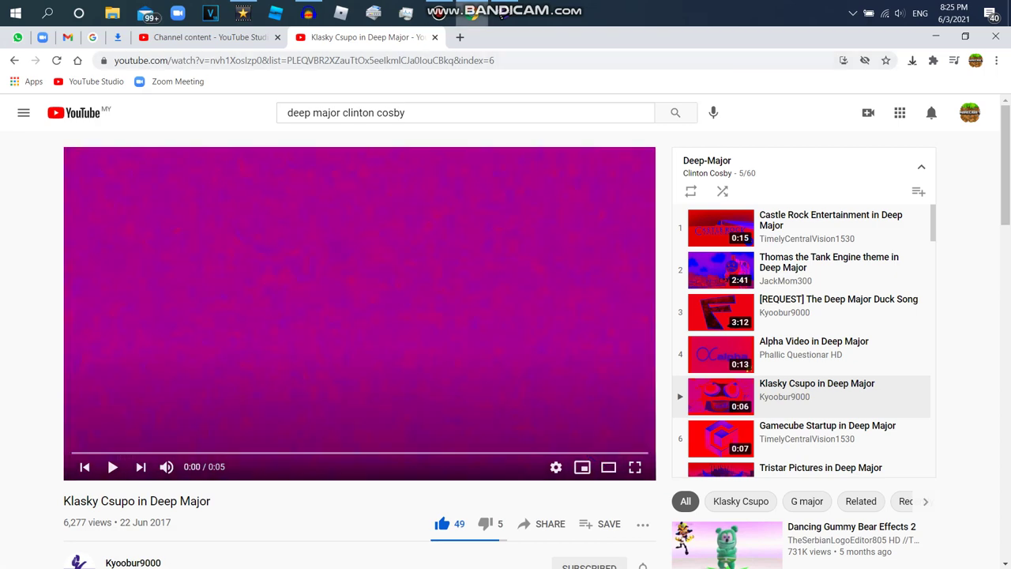
pyautogui.click(502, 15)
pyautogui.press('Left')
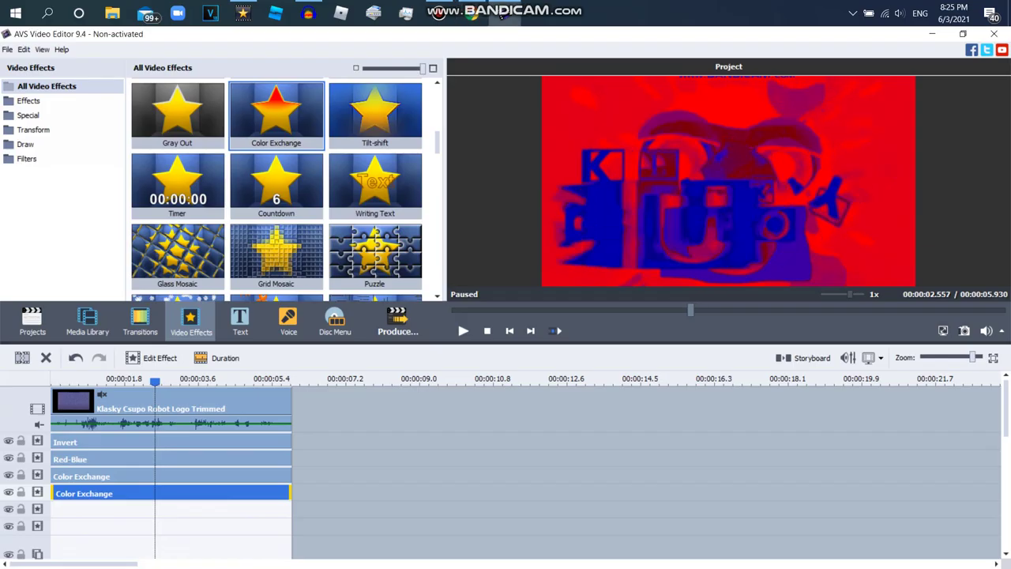
# Step: Switch to Audacity and import the WAV audio file Klasky Csupo Robot Logo
pyautogui.click(309, 13)
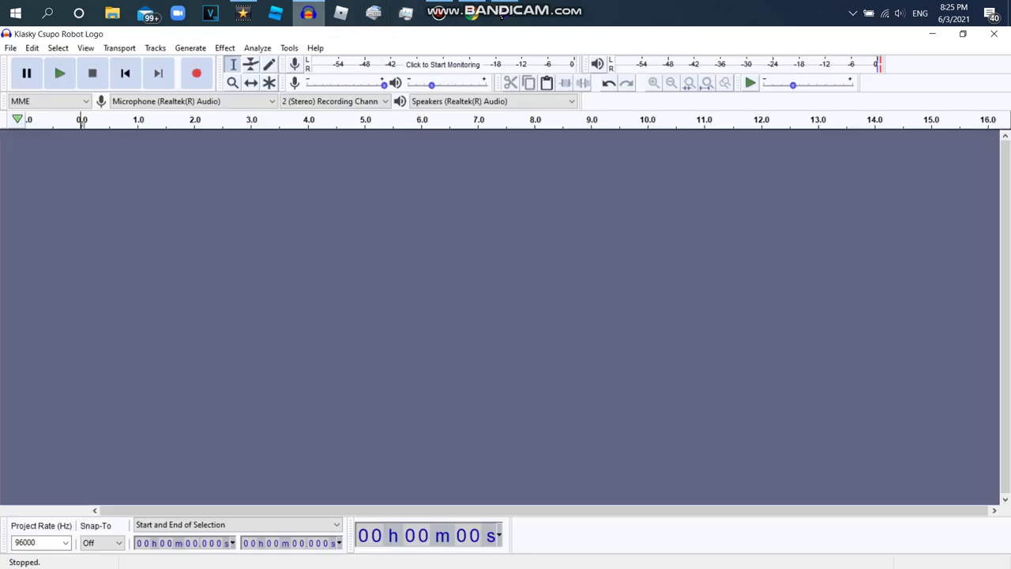
pyautogui.click(10, 48)
pyautogui.moveTo(32, 158)
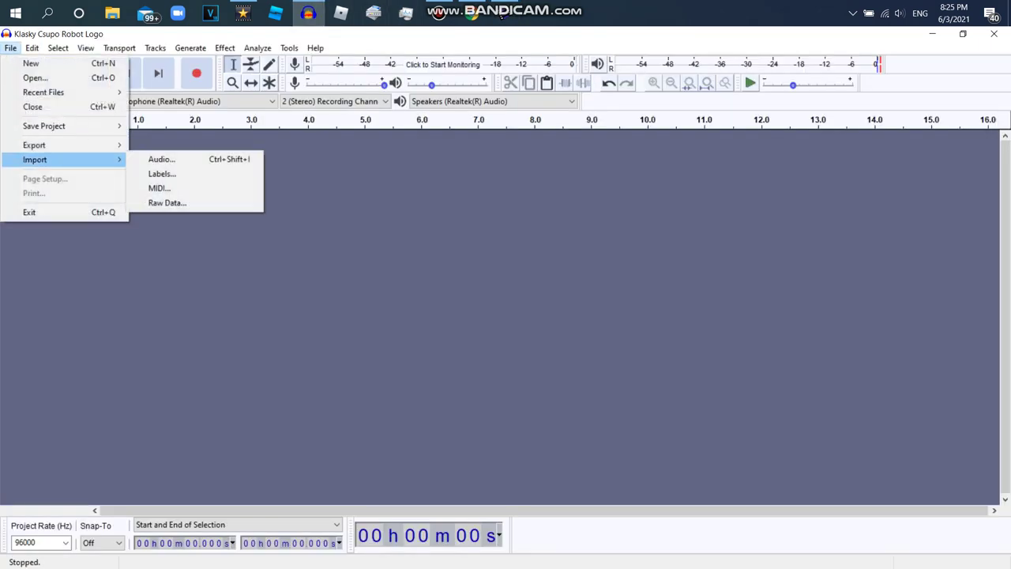
pyautogui.click(161, 159)
pyautogui.scroll(-15, 277, 260)
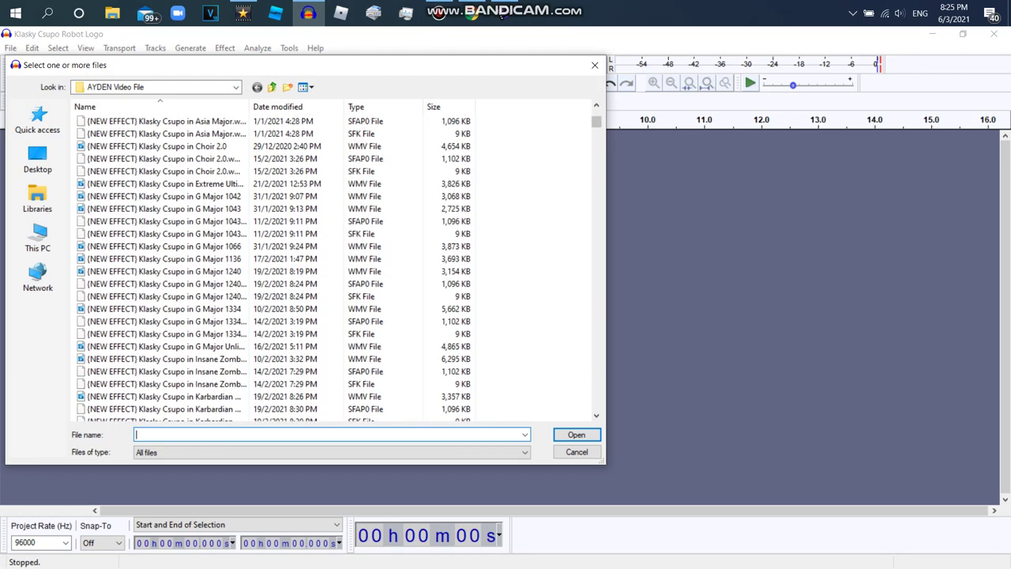
pyautogui.scroll(-20, 336, 261)
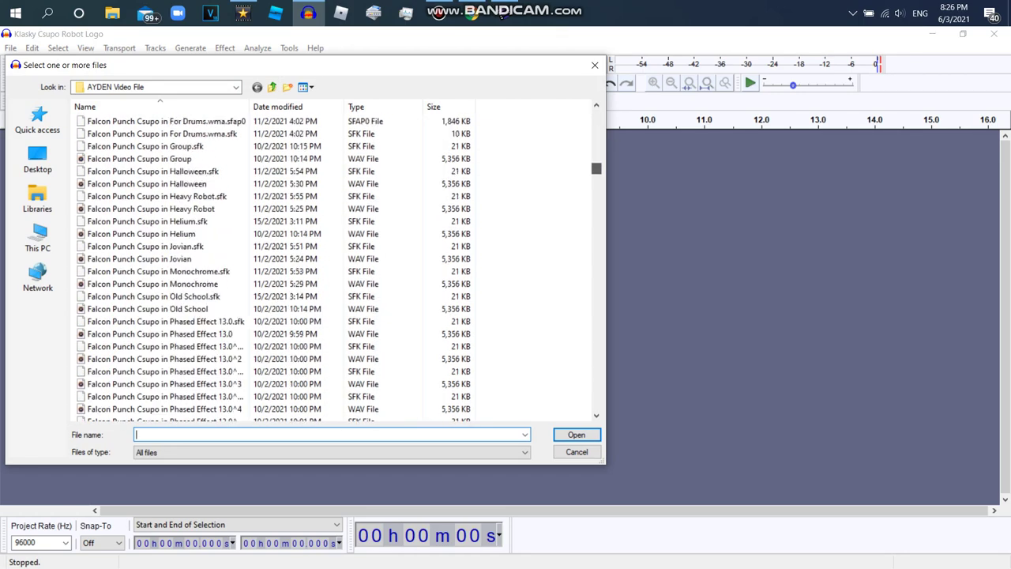
pyautogui.scroll(-20, 336, 261)
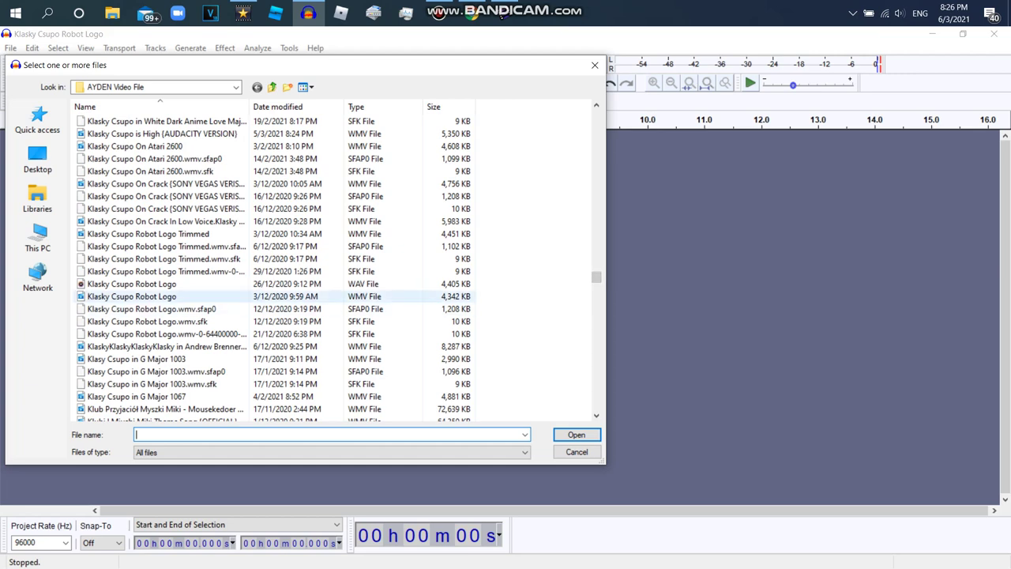
pyautogui.doubleClick(131, 284)
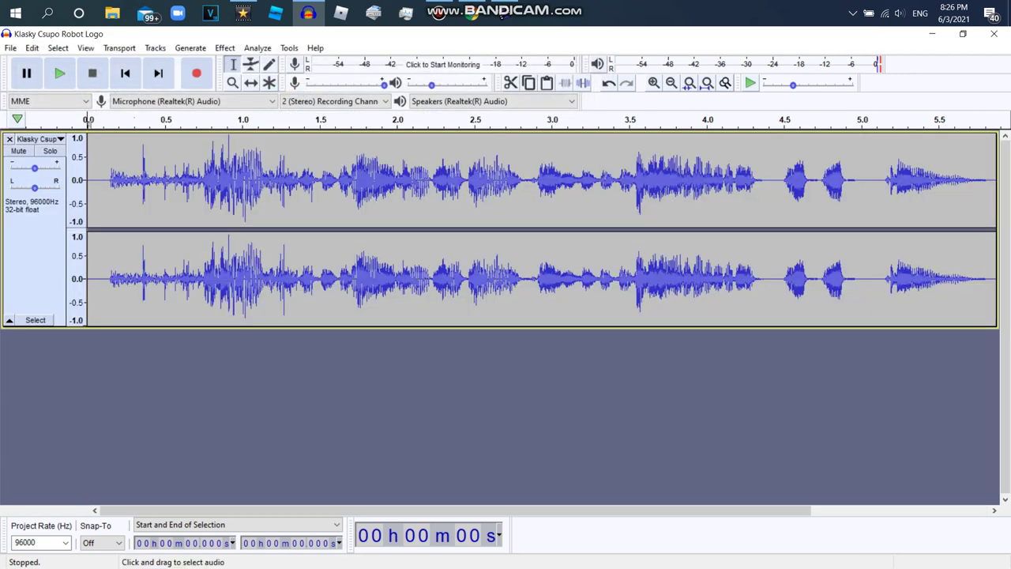
# Step: Select the whole imported track and duplicate it repeatedly into a stack of identical tracks
pyautogui.doubleClick(122, 180)
pyautogui.click(32, 47)
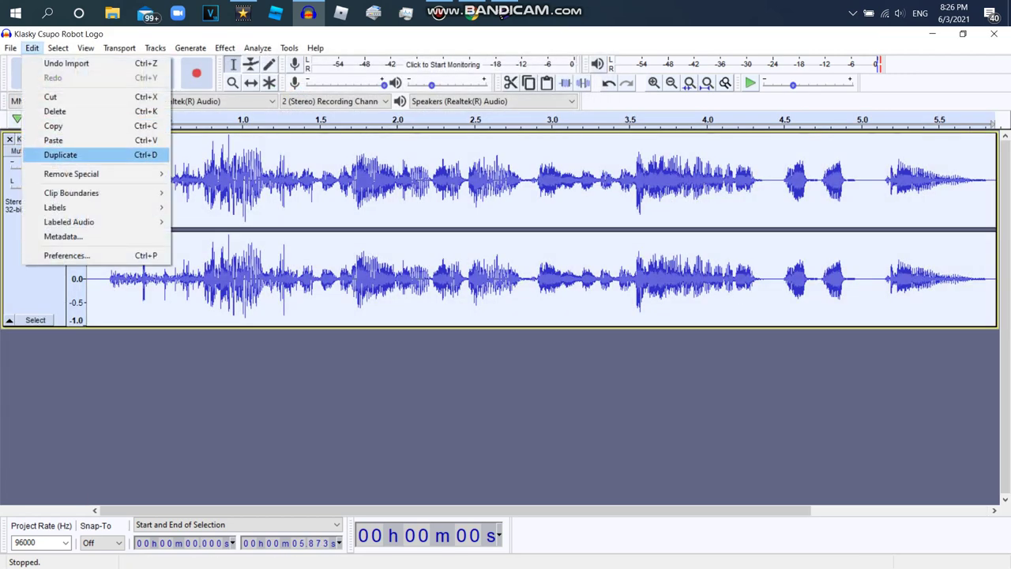
pyautogui.click(60, 155)
pyautogui.click(31, 47)
pyautogui.click(60, 155)
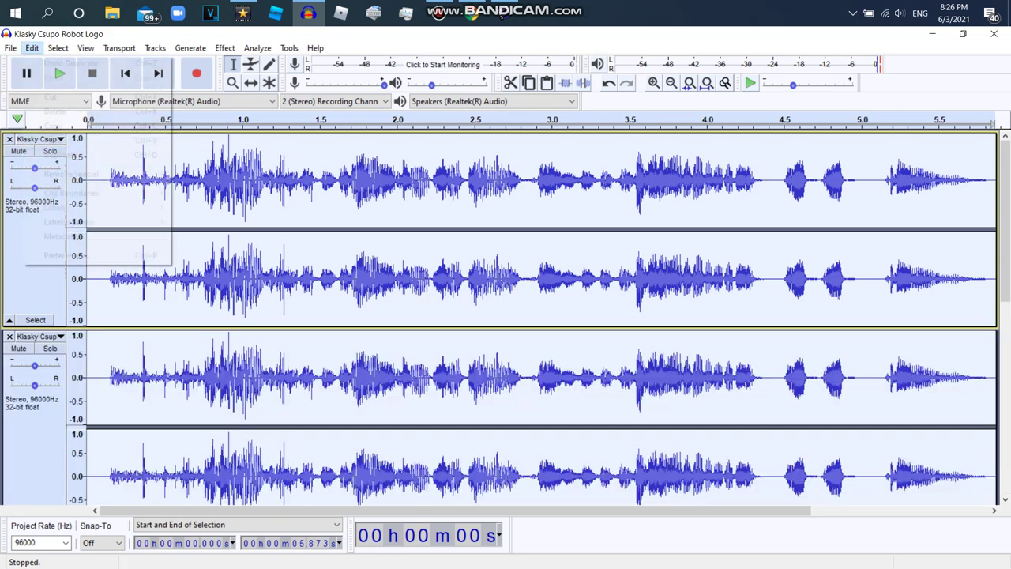
# Step: Shrink the stacked tracks to minimum height and delete the surplus copies so that five tracks are left
pyautogui.click(200, 182)
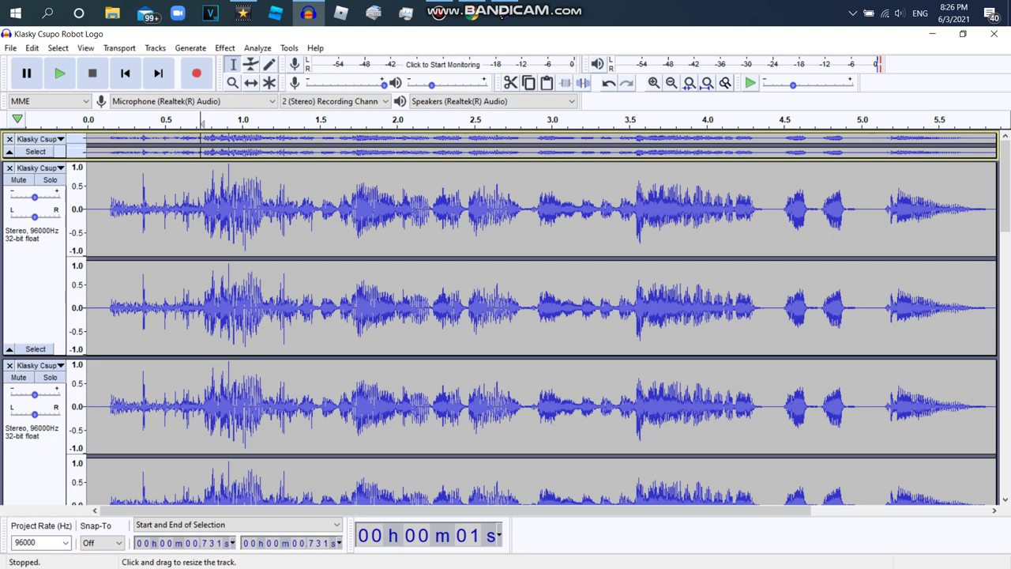
pyautogui.moveTo(200, 356); pyautogui.dragTo(201, 188)
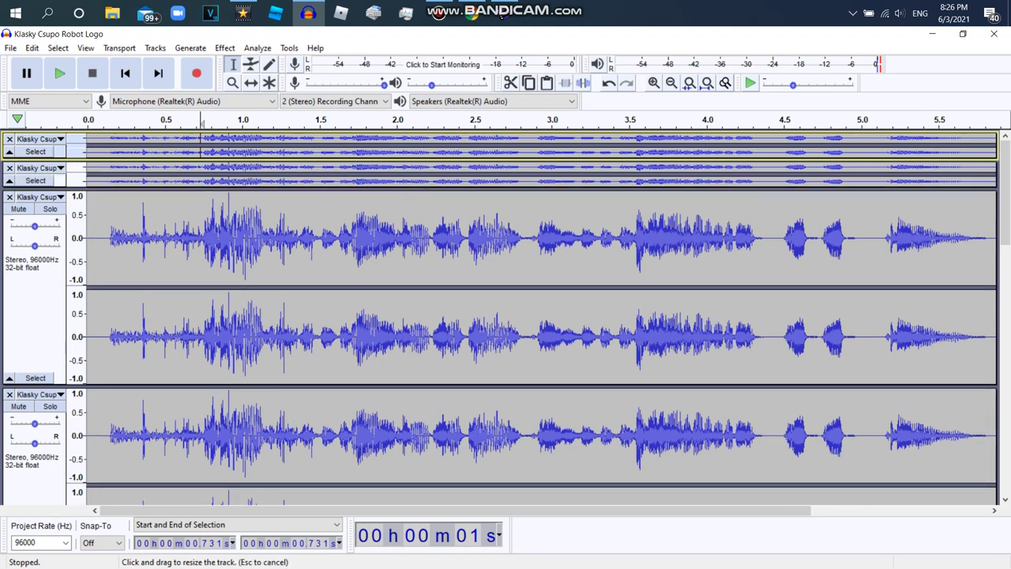
pyautogui.moveTo(200, 385); pyautogui.dragTo(201, 217)
pyautogui.moveTo(201, 415); pyautogui.dragTo(201, 247)
pyautogui.press('Escape')
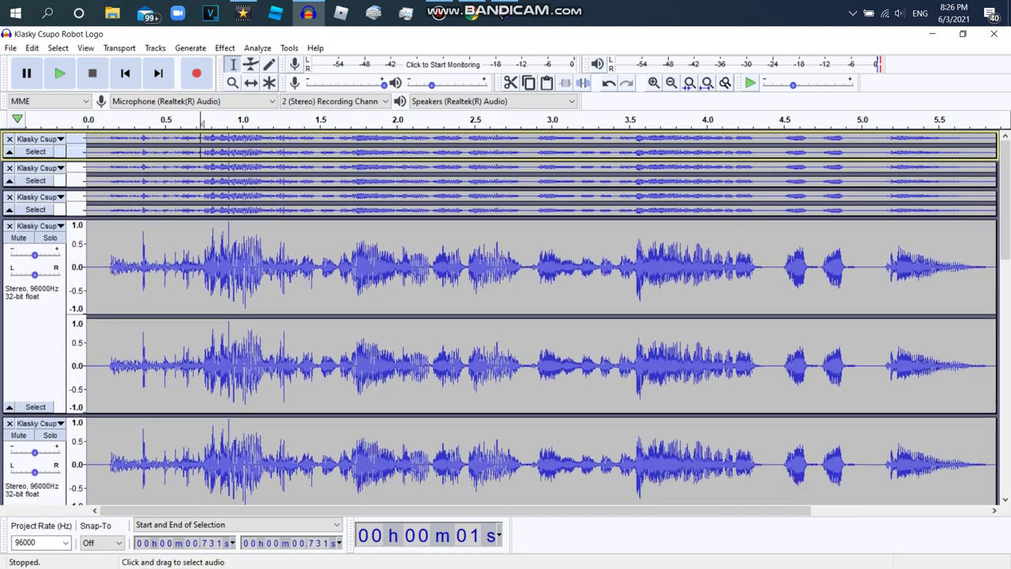
pyautogui.moveTo(35, 414); pyautogui.dragTo(35, 245)
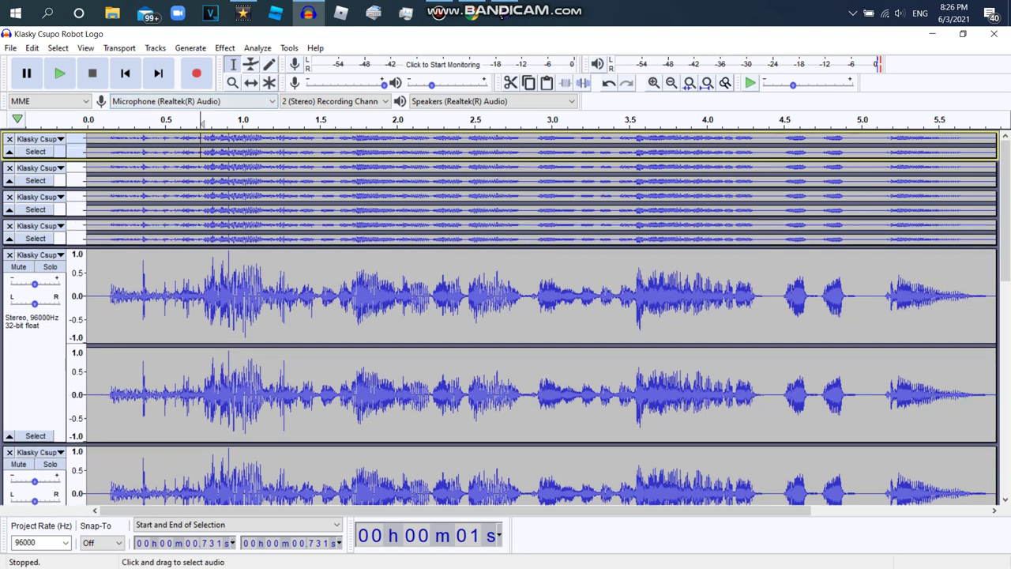
pyautogui.moveTo(35, 443); pyautogui.dragTo(35, 274)
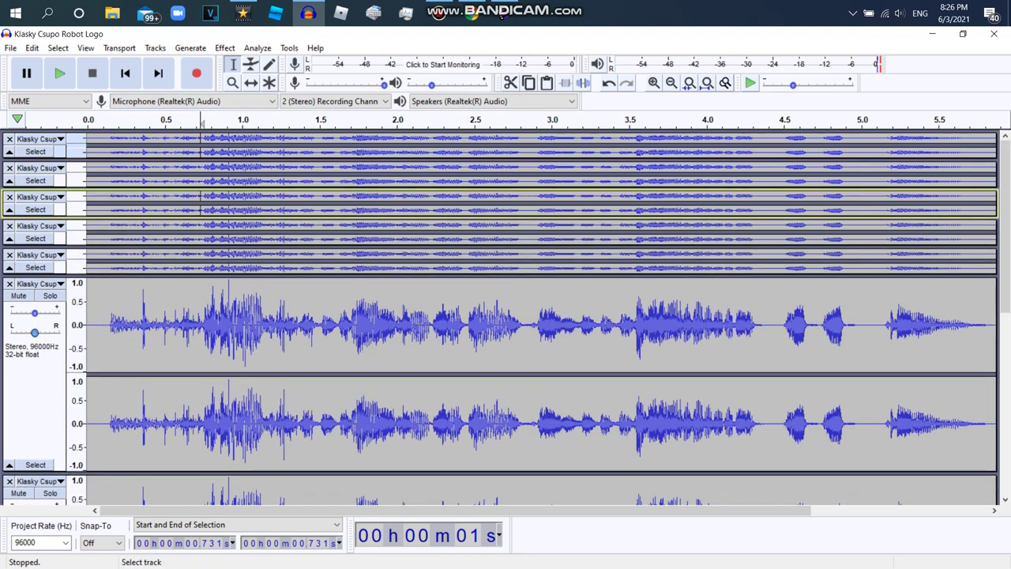
pyautogui.click(9, 284)
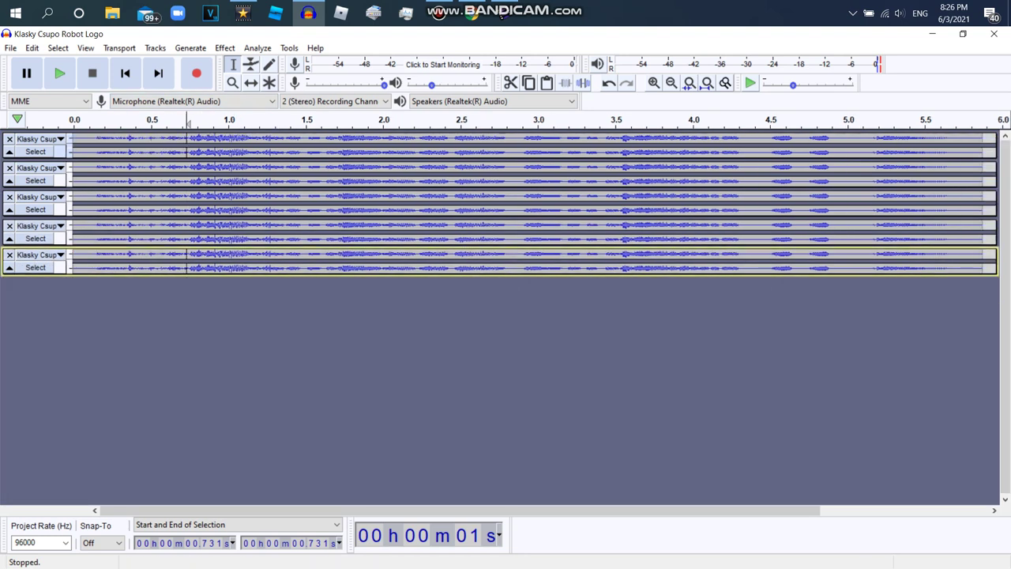
# Step: Change the pitch of the whole second track by -4 semitones
pyautogui.click(97, 174)
pyautogui.doubleClick(97, 180)
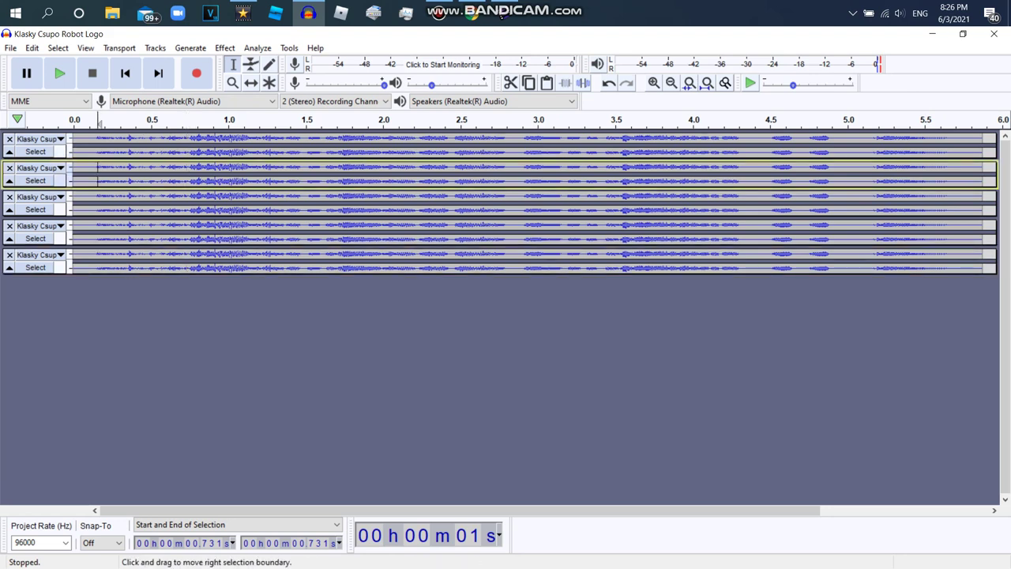
pyautogui.click(225, 47)
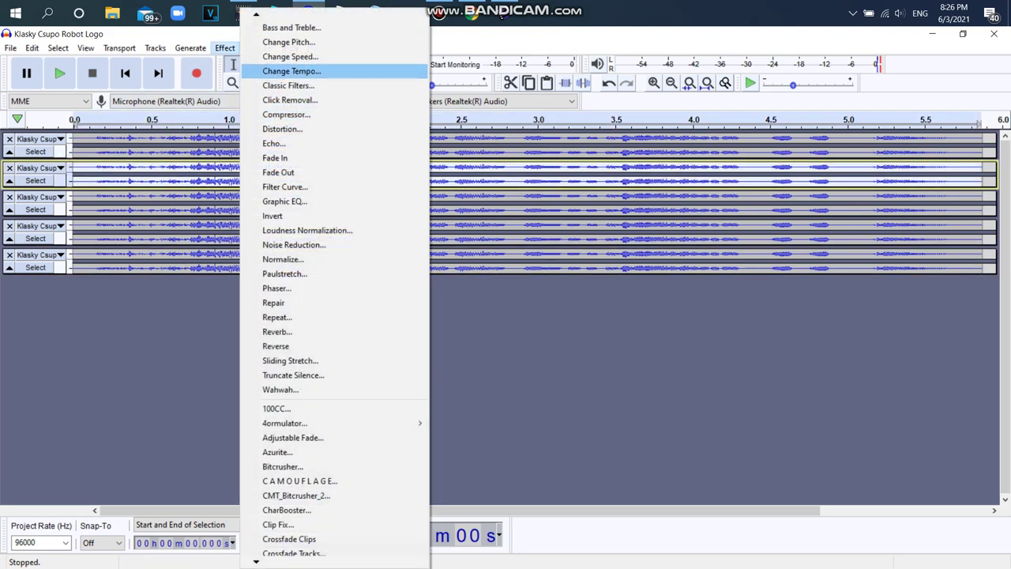
pyautogui.click(289, 41)
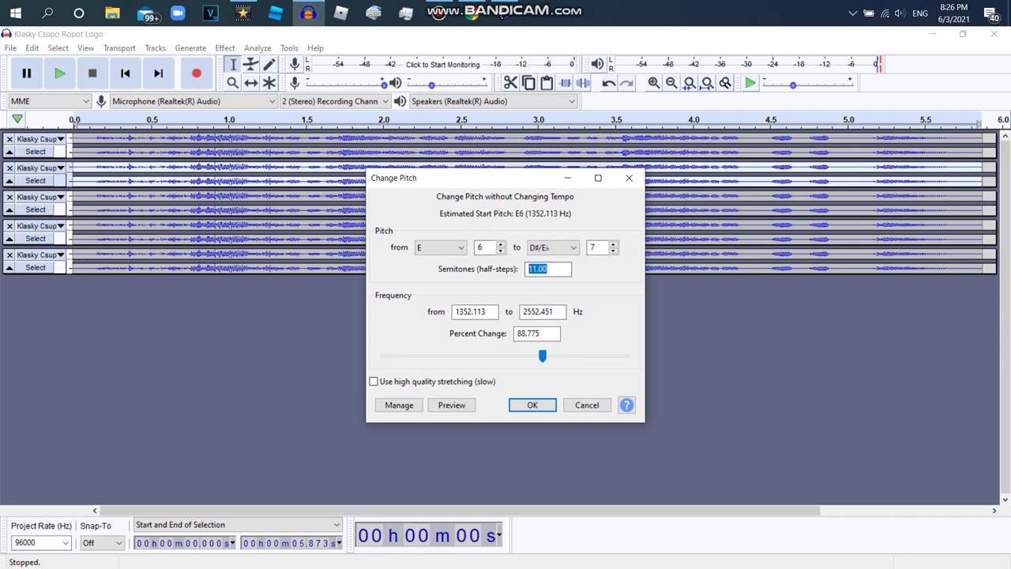
pyautogui.press('Return')
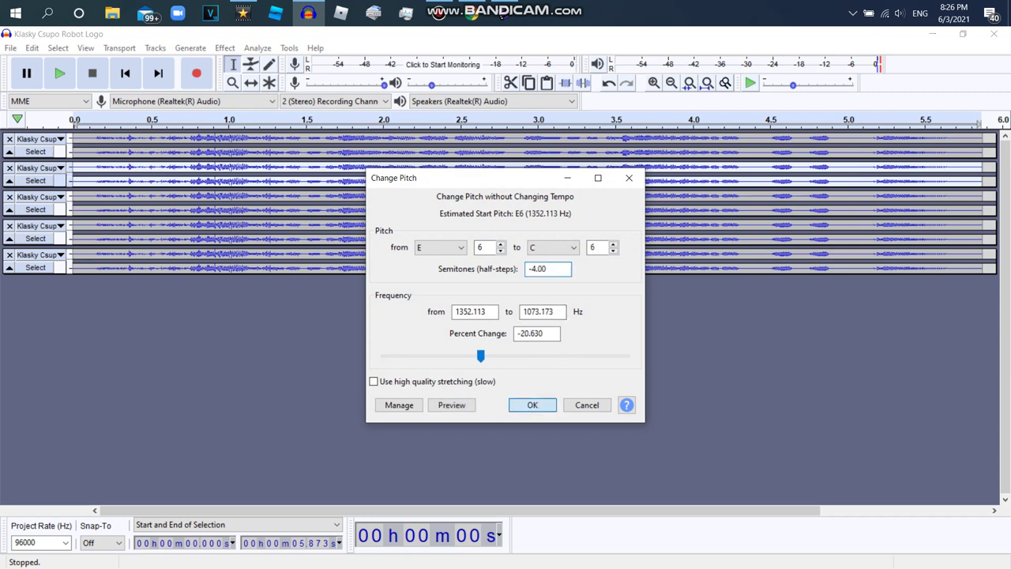
# Step: Change the pitch of the whole third track by -7 semitones
pyautogui.doubleClick(247, 203)
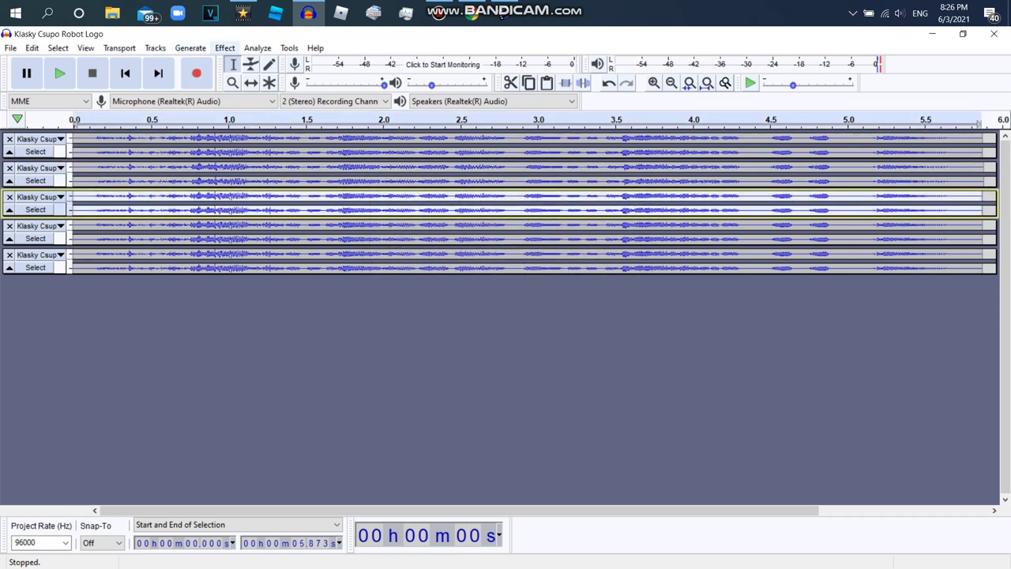
pyautogui.click(224, 47)
pyautogui.click(289, 41)
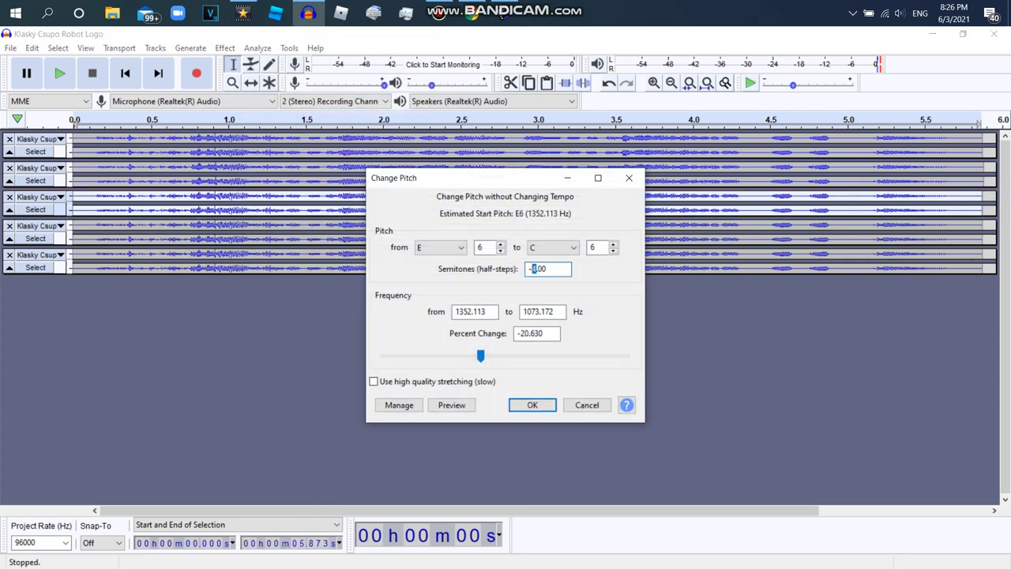
pyautogui.write('7')
pyautogui.press('Return')
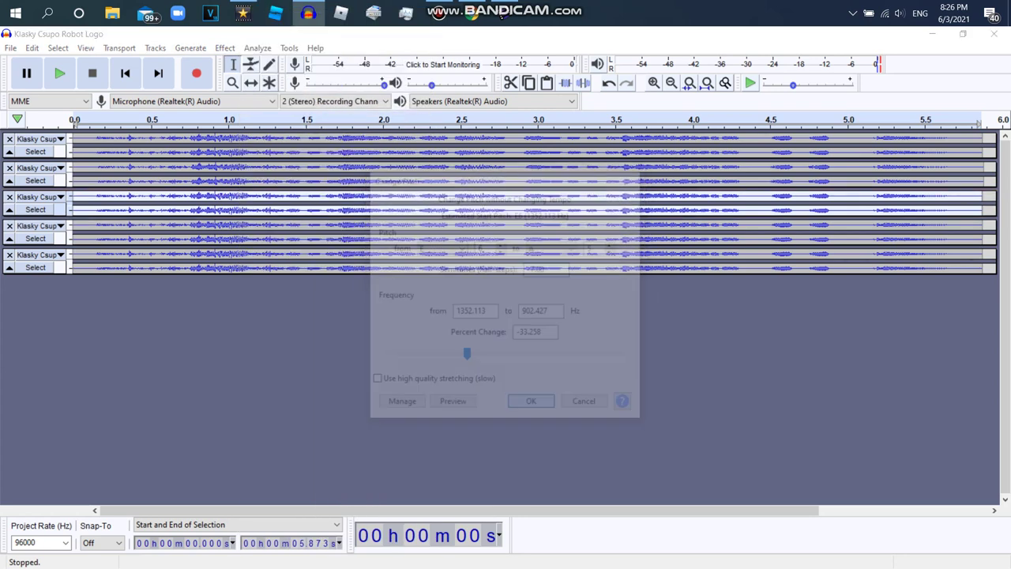
# Step: Change the pitch of the whole fourth track by -9 semitones
pyautogui.click(225, 48)
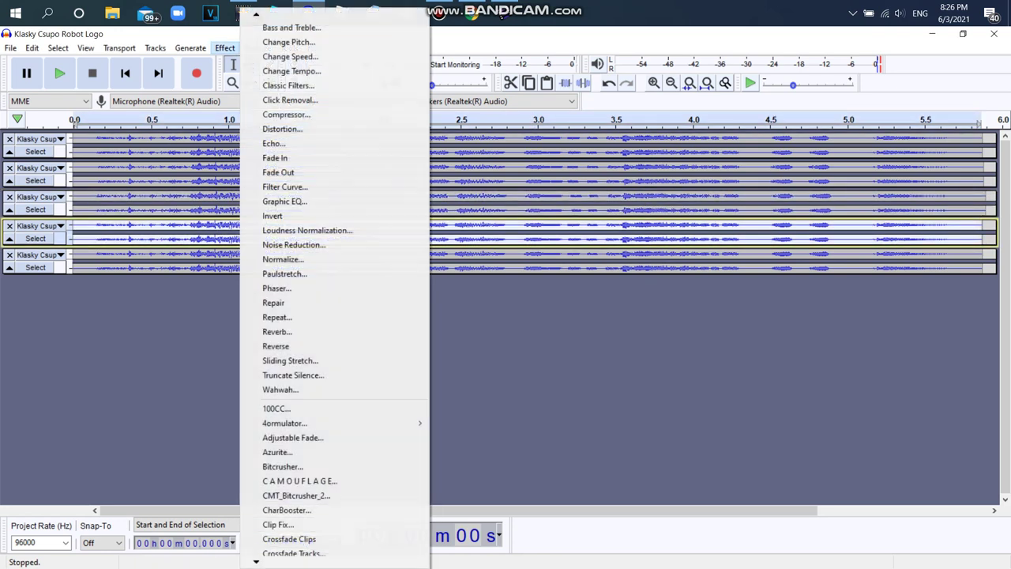
pyautogui.click(289, 41)
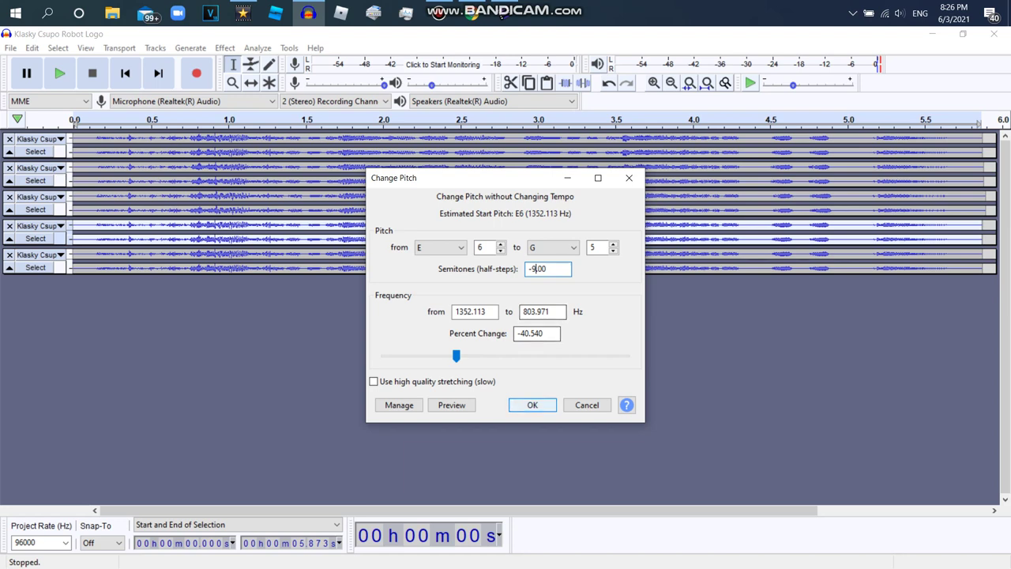
pyautogui.press('Return')
# Step: Lower the pitch of the whole fifth track and play back the stacked tracks
pyautogui.click(334, 260)
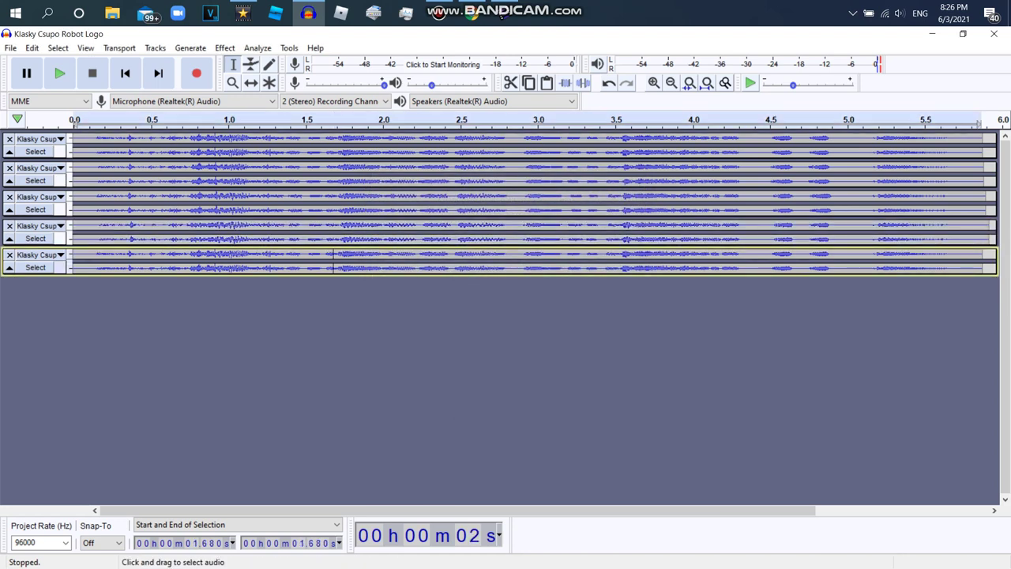
pyautogui.hotkey('ctrl', 'a')
pyautogui.click(225, 48)
pyautogui.click(285, 113)
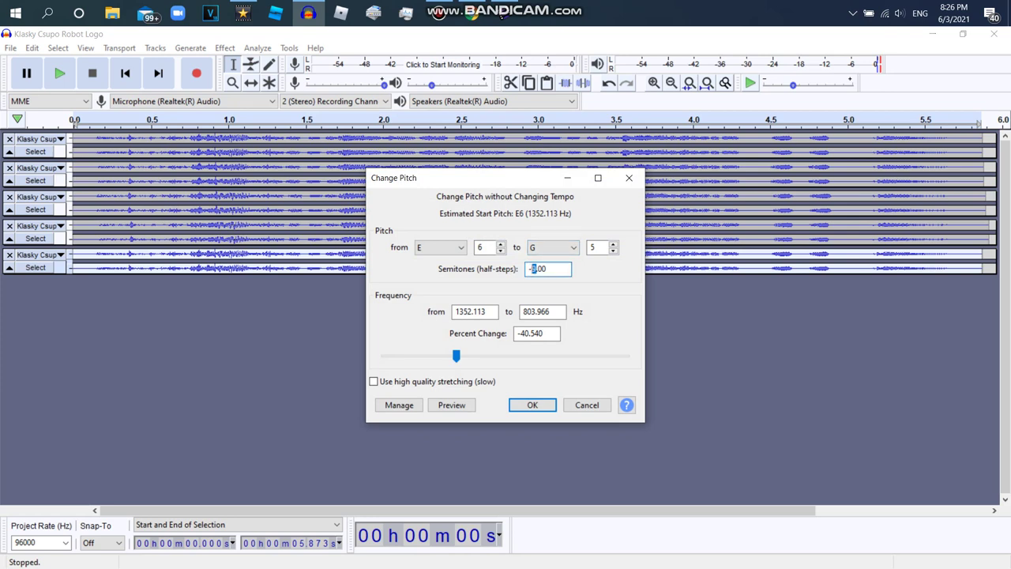
pyautogui.press('Return')
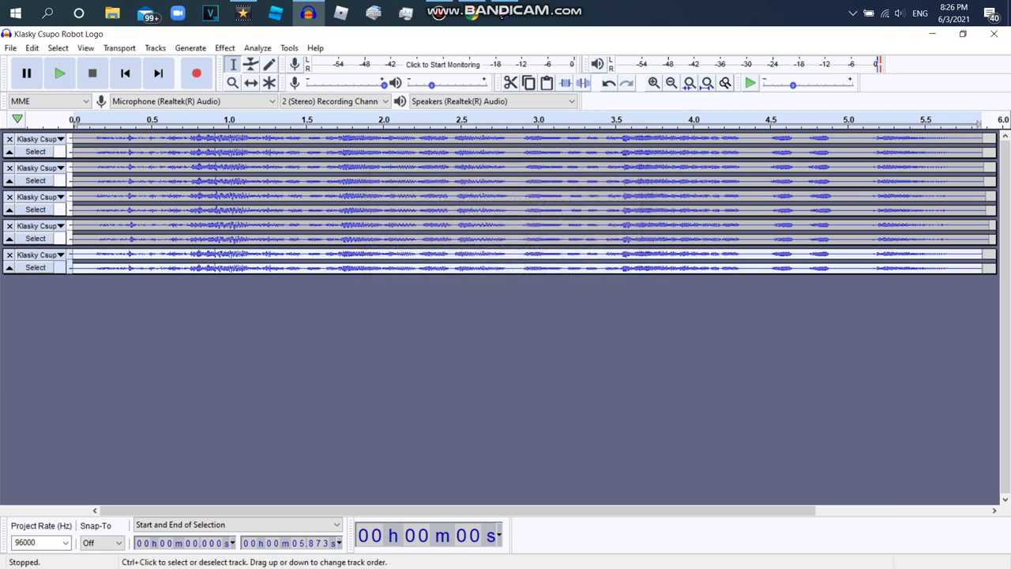
pyautogui.click(60, 73)
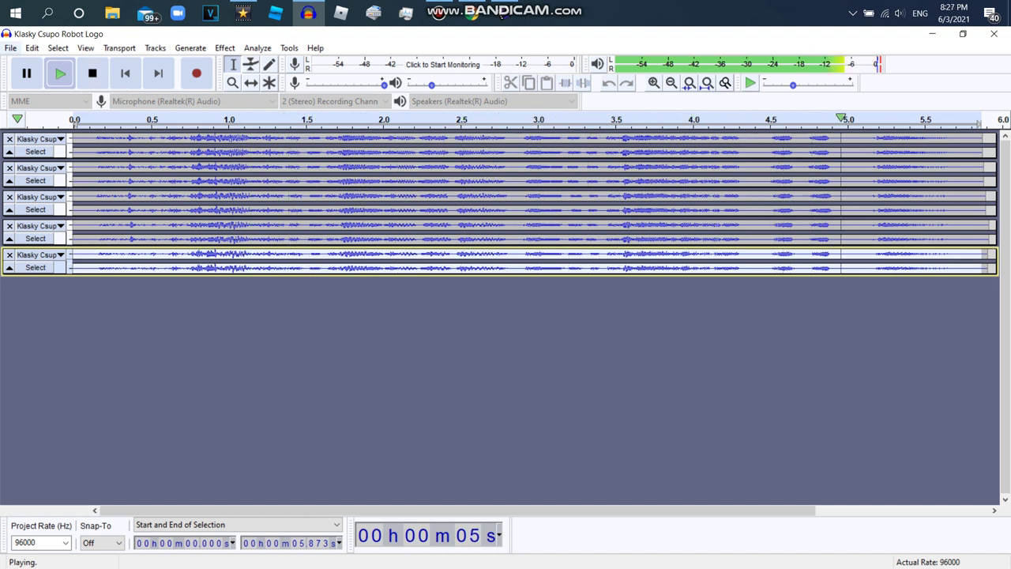
# Step: Export the mix as a 16-bit PCM WAV file named "Klasky Csupo Robot Logo in Deep Major", leaving the metadata tags empty
pyautogui.click(11, 47)
pyautogui.moveTo(48, 144)
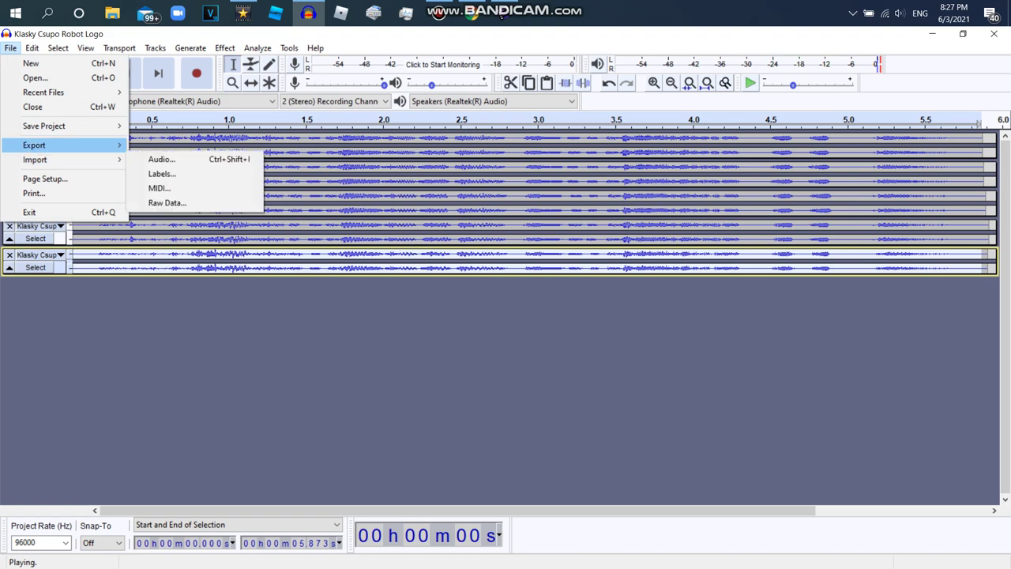
pyautogui.click(173, 159)
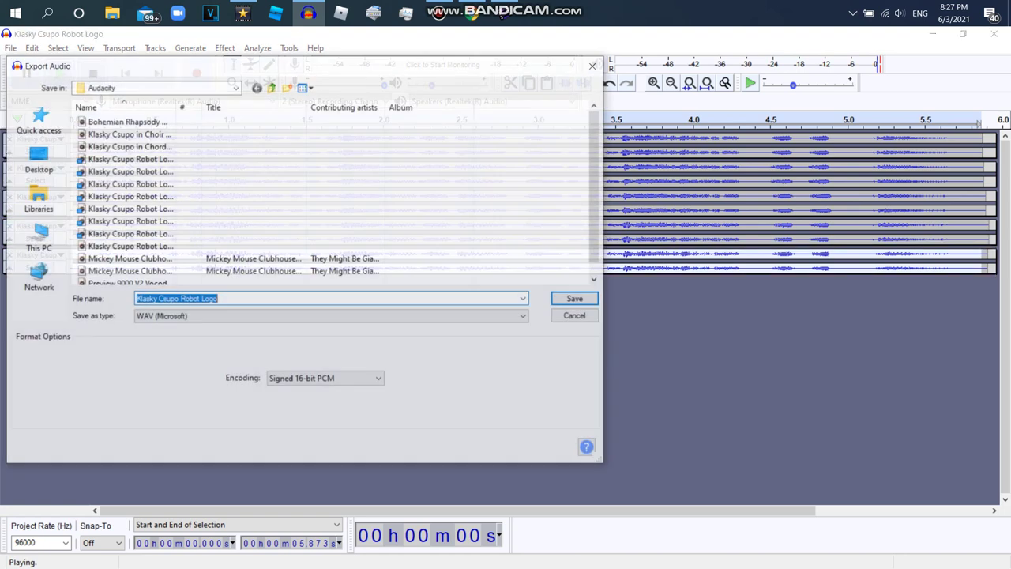
pyautogui.press('End')
pyautogui.write('in D')
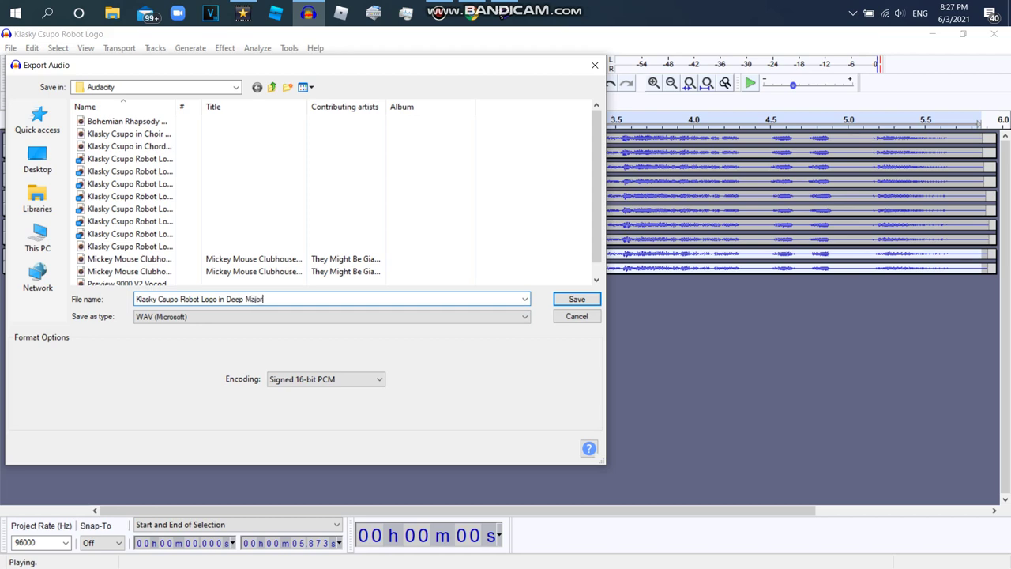
pyautogui.press('Return')
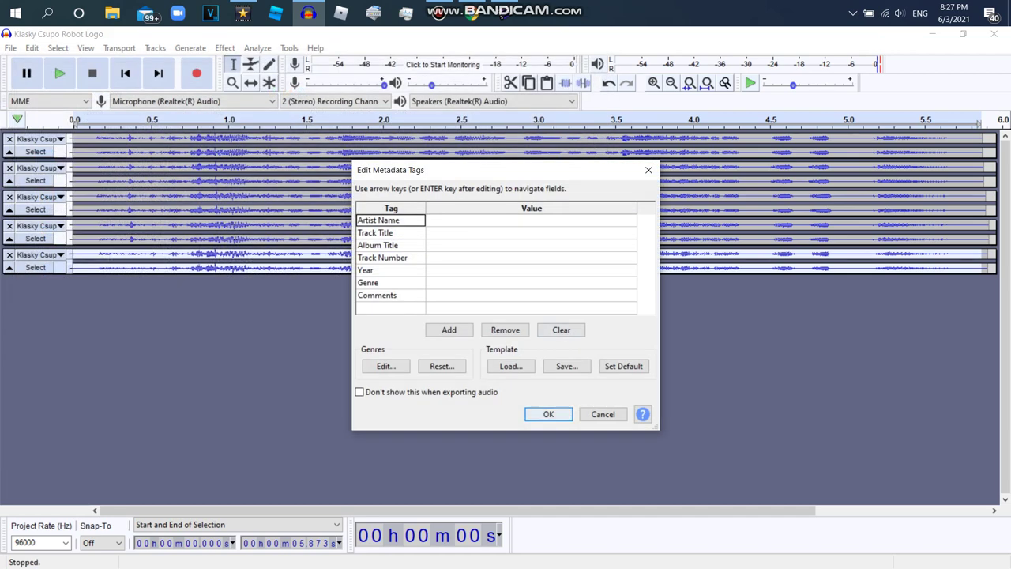
pyautogui.press('Return')
# Step: Close all five audio tracks in the project
pyautogui.click(9, 139)
pyautogui.click(10, 139)
pyautogui.click(10, 139)
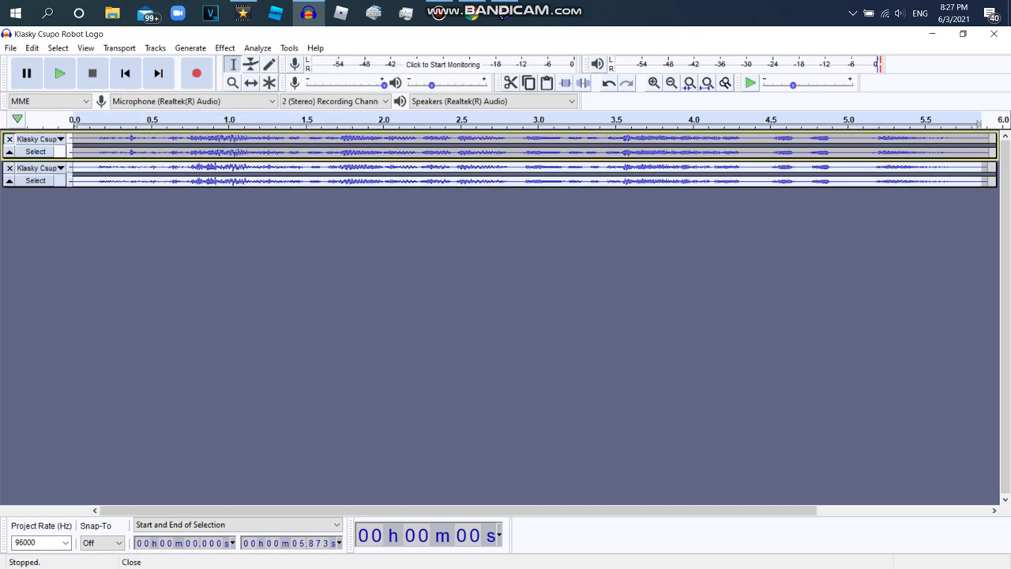
pyautogui.click(9, 139)
pyautogui.click(10, 139)
# Step: Switch to AVS Video Editor and import the "Klasky Csupo Robot Logo in Deep Major" audio file into the media library
pyautogui.click(502, 15)
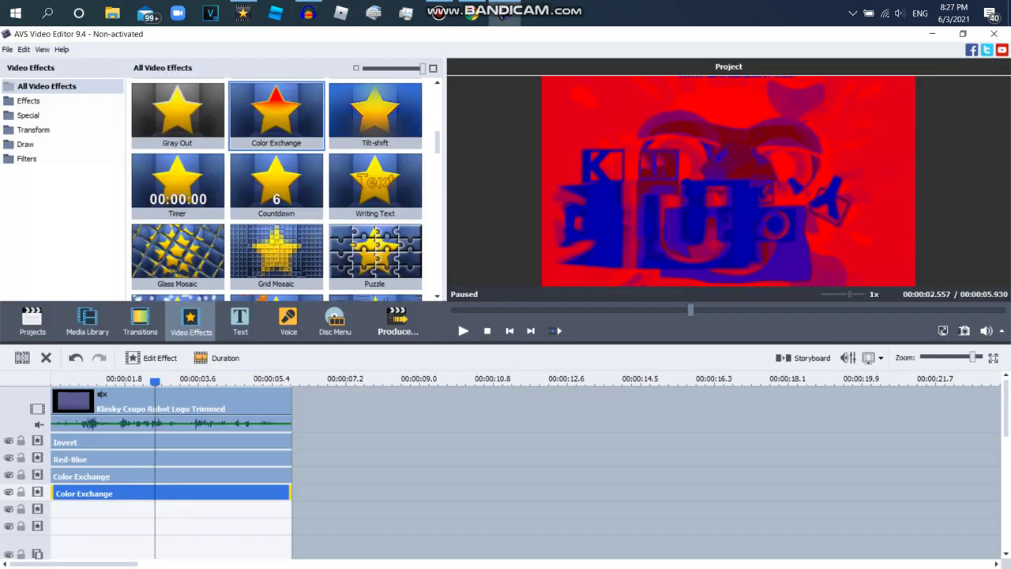
pyautogui.click(87, 320)
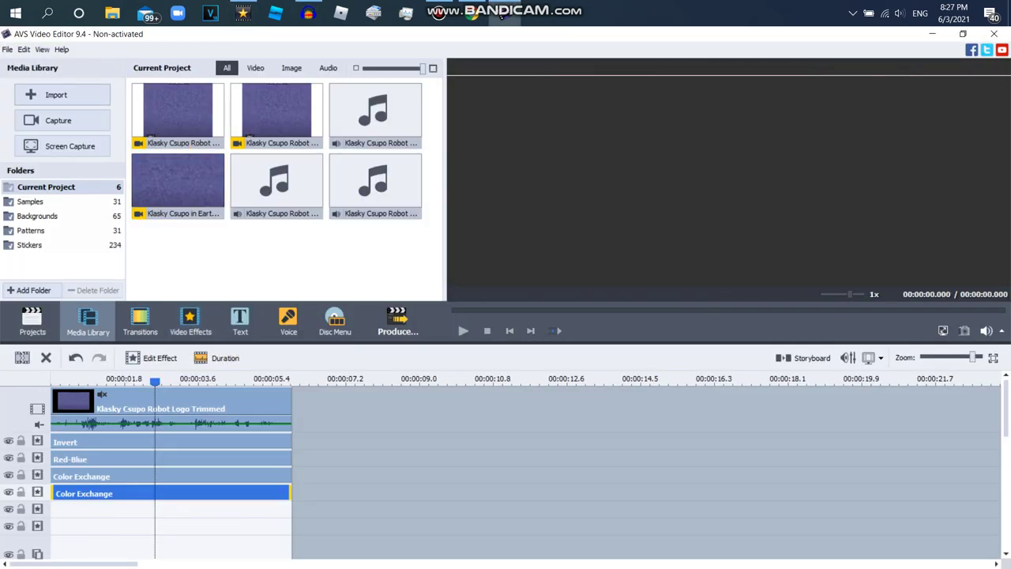
pyautogui.click(62, 95)
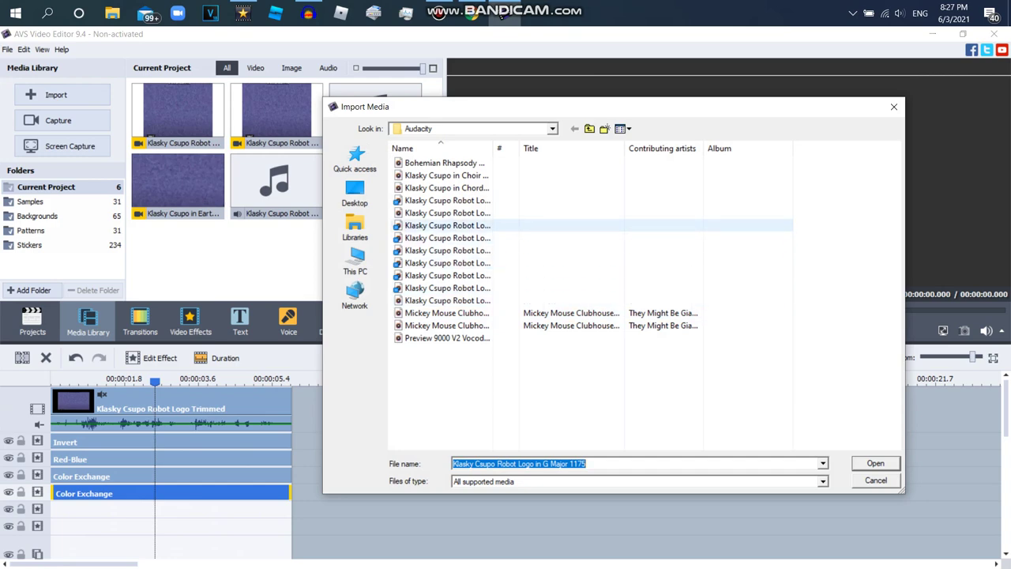
pyautogui.click(447, 200)
pyautogui.click(447, 213)
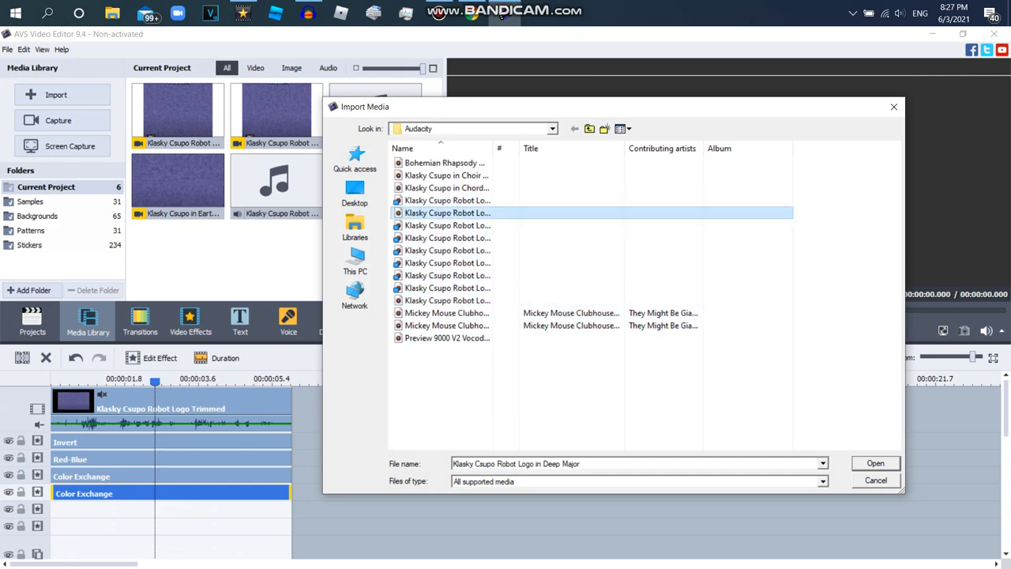
pyautogui.doubleClick(447, 213)
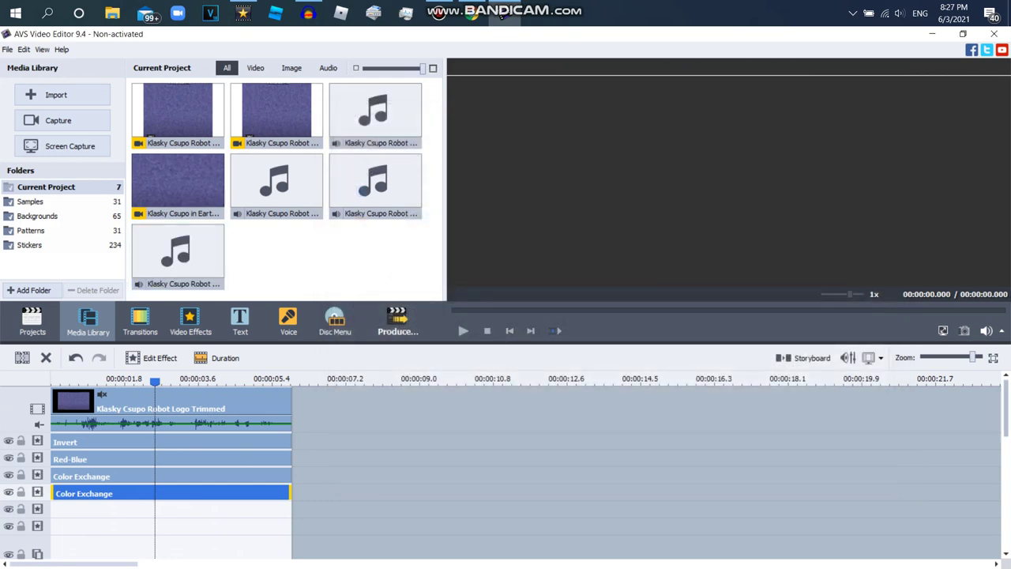
# Step: Place the imported Deep Major audio on the timeline's music track beneath the whole video clip and play the project from the start
pyautogui.scroll(-5, 505, 495)
pyautogui.moveTo(178, 253); pyautogui.dragTo(110, 521)
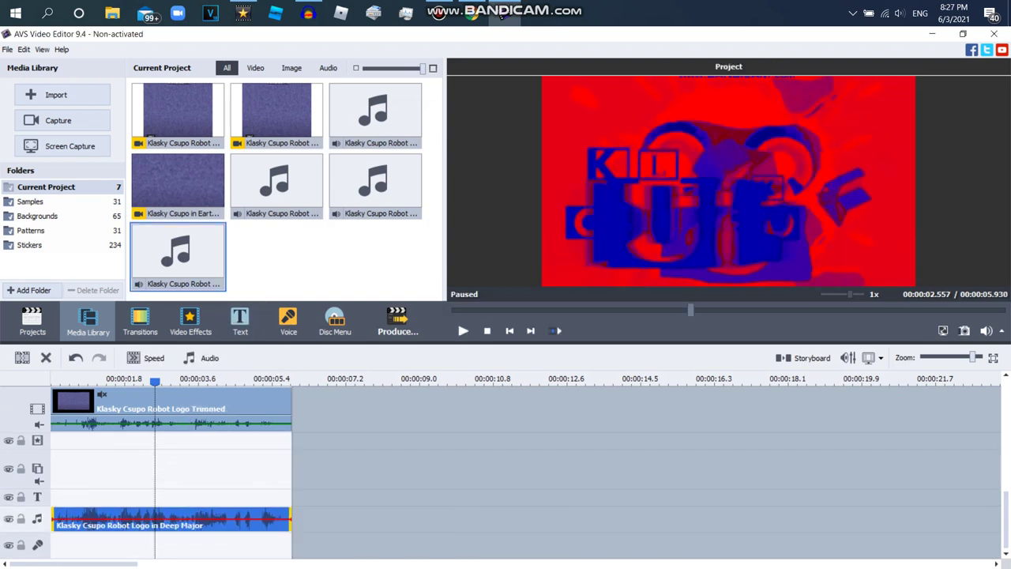
pyautogui.press('Home')
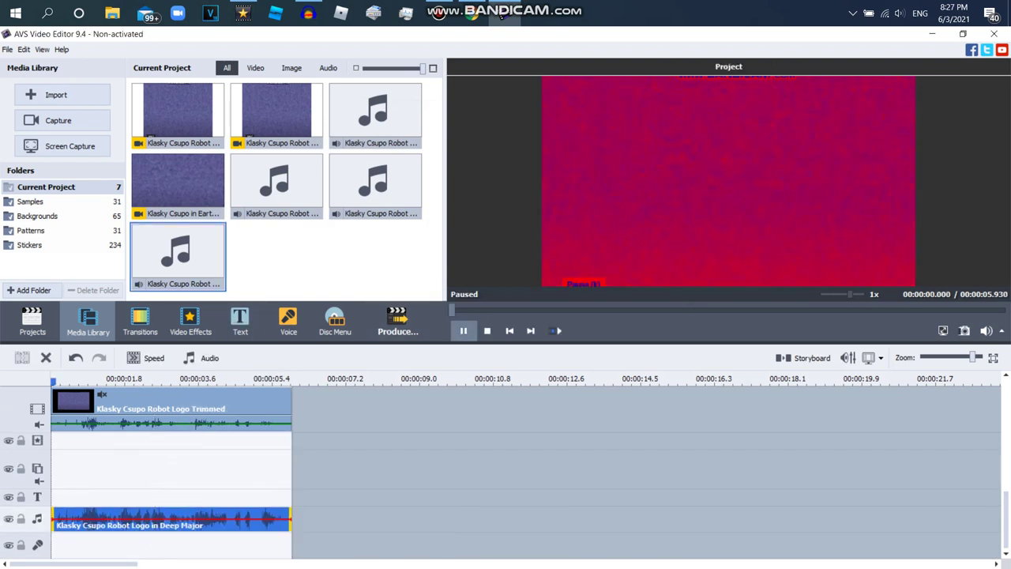
pyautogui.click(340, 259)
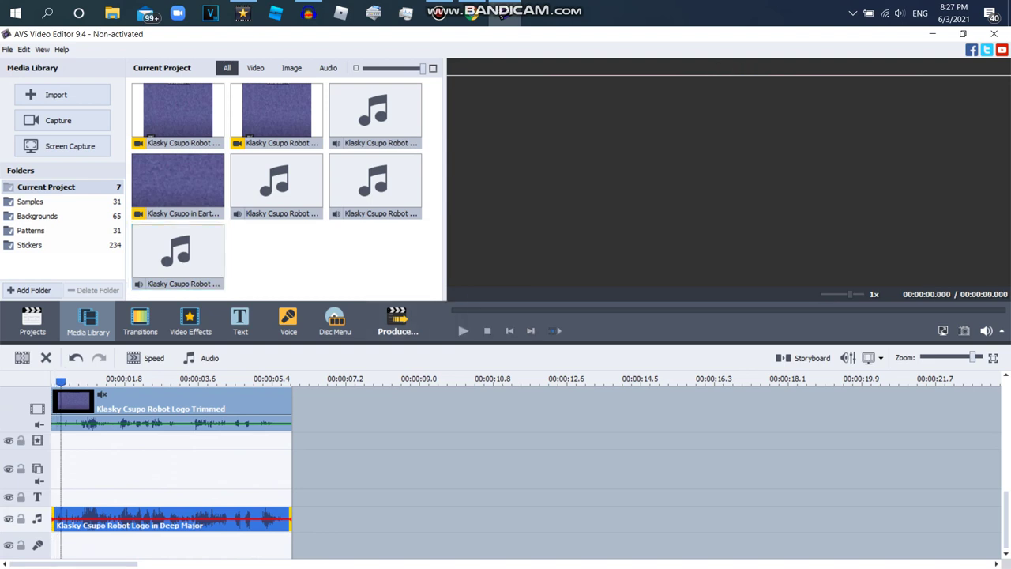
pyautogui.press('space')
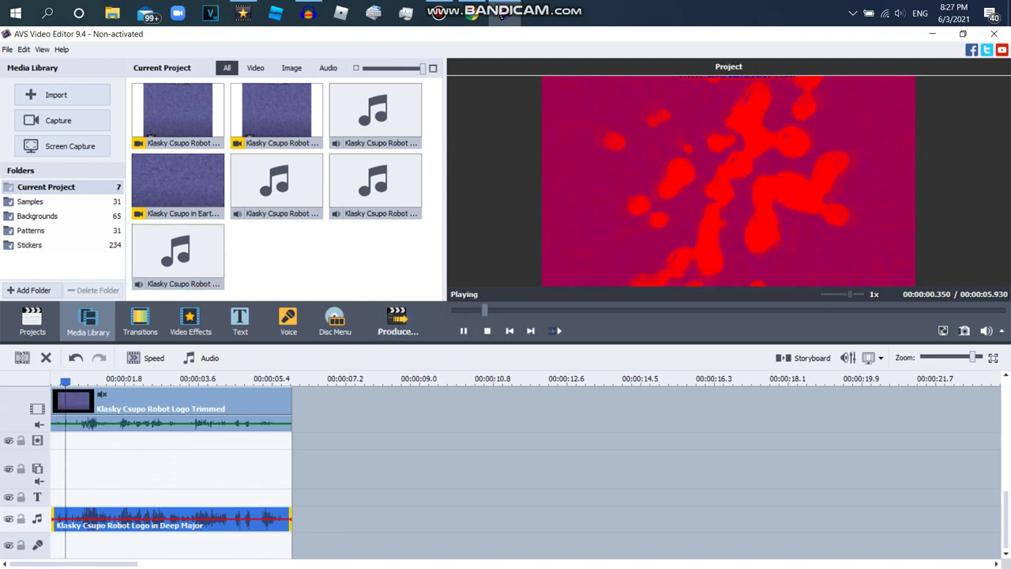